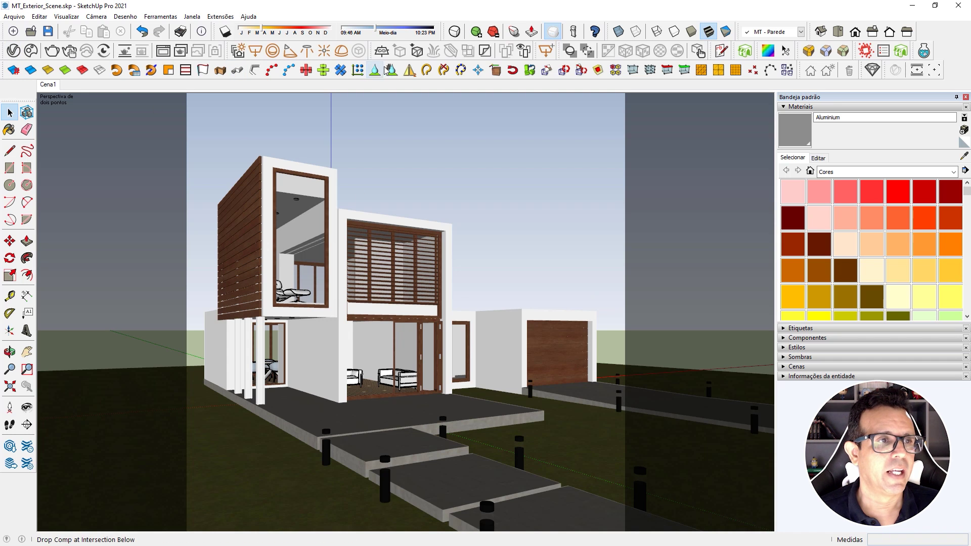
- Start the V-Ray interactive render of the house and pick the Dome Light tool
left_click(69, 52)
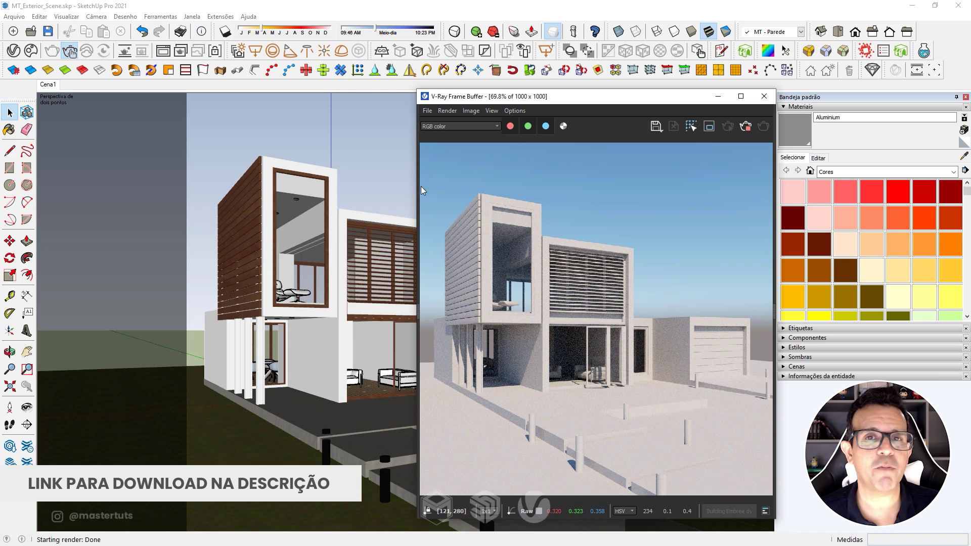
left_click(339, 54)
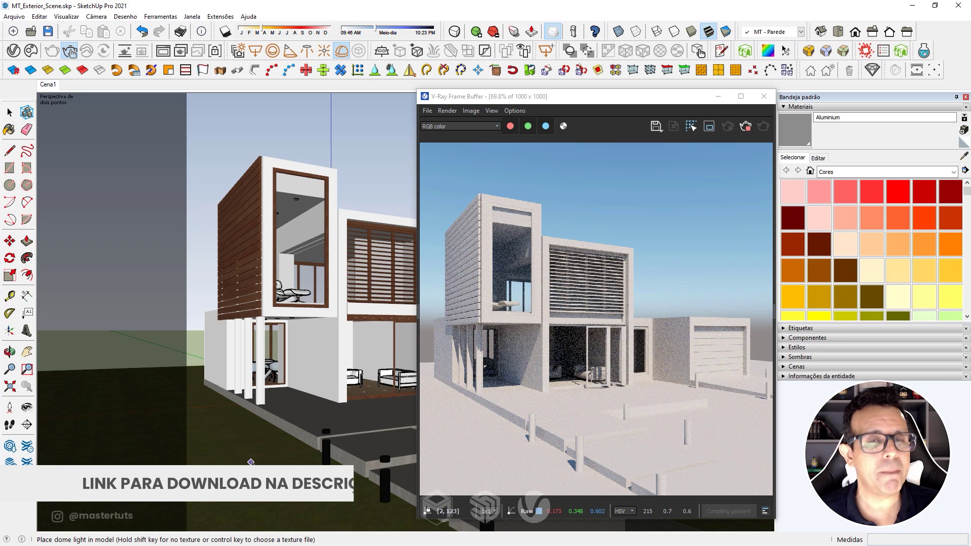
- Place the dome light in the scene and bring up the V-Ray Asset Editor
left_click(250, 463)
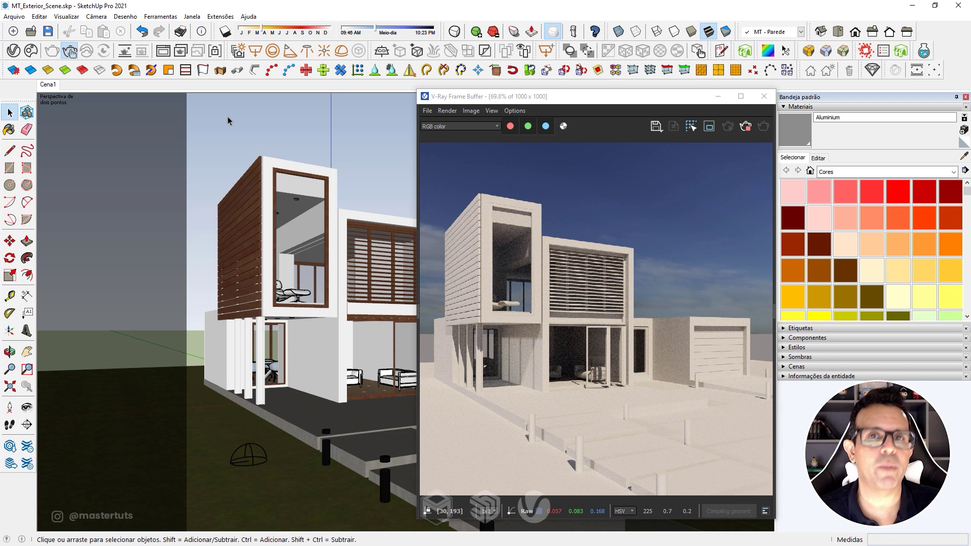
left_click(13, 51)
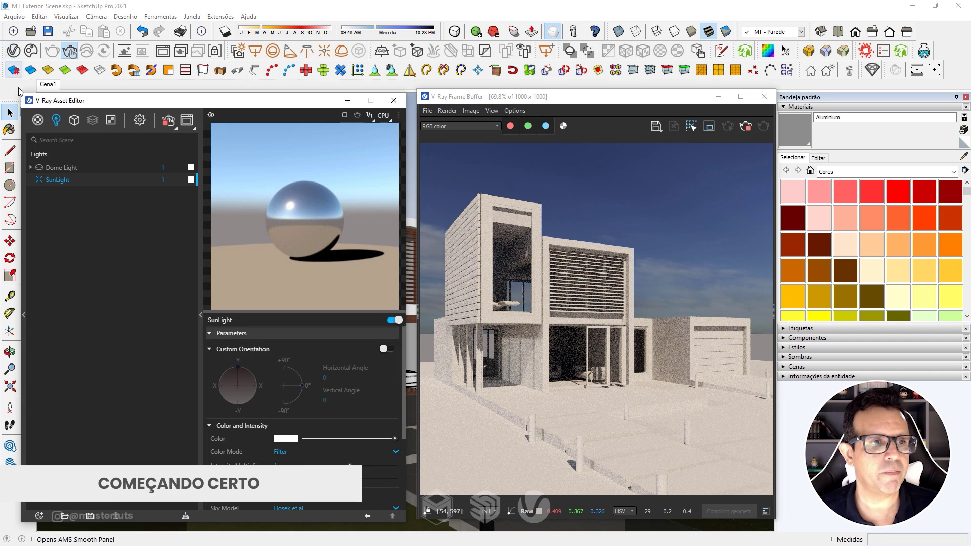
- Turn off the SunLight and disable the environment Background in the render settings
left_click(41, 181)
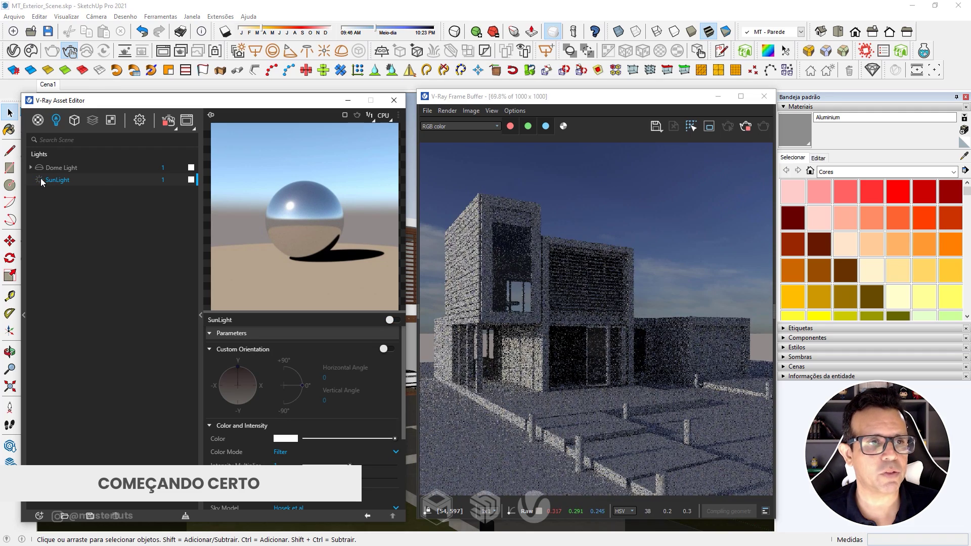
left_click(139, 120)
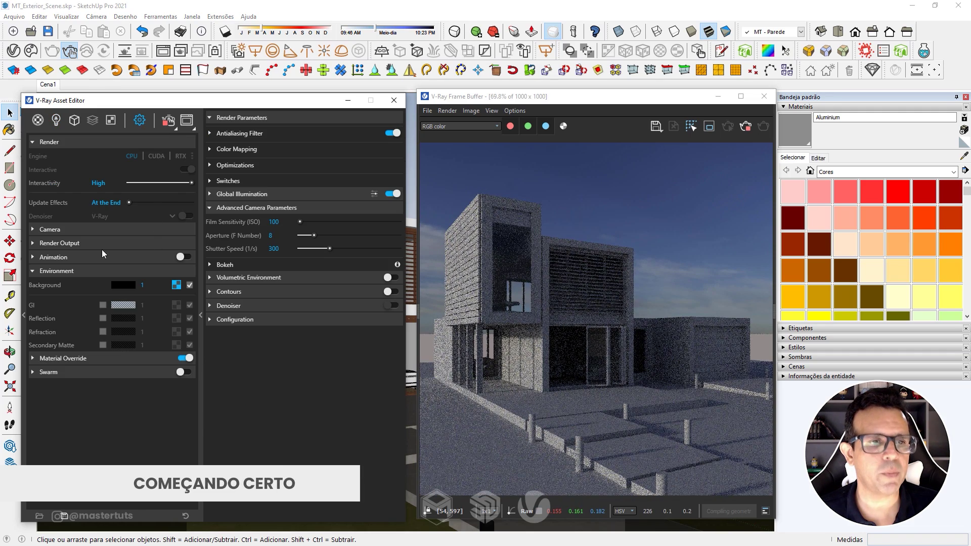
left_click(190, 286)
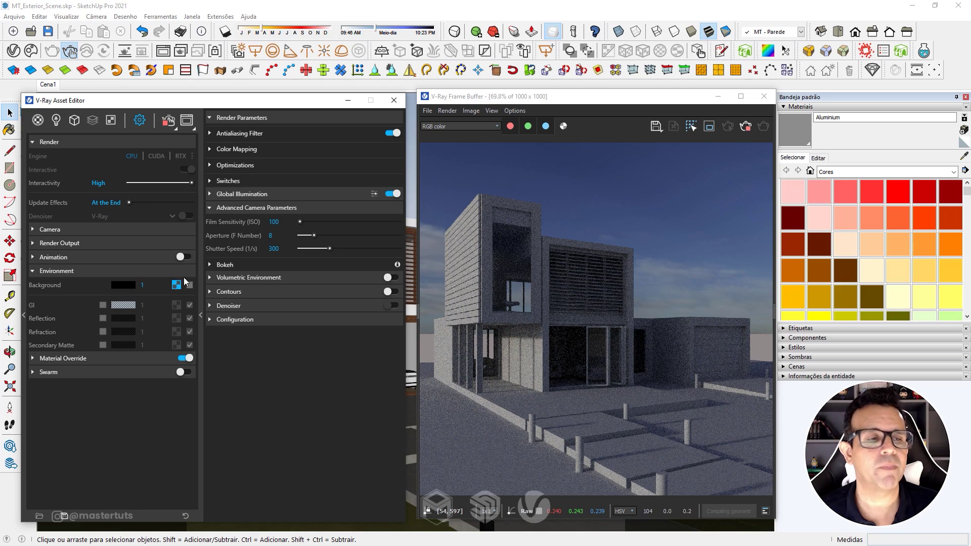
left_click(130, 273)
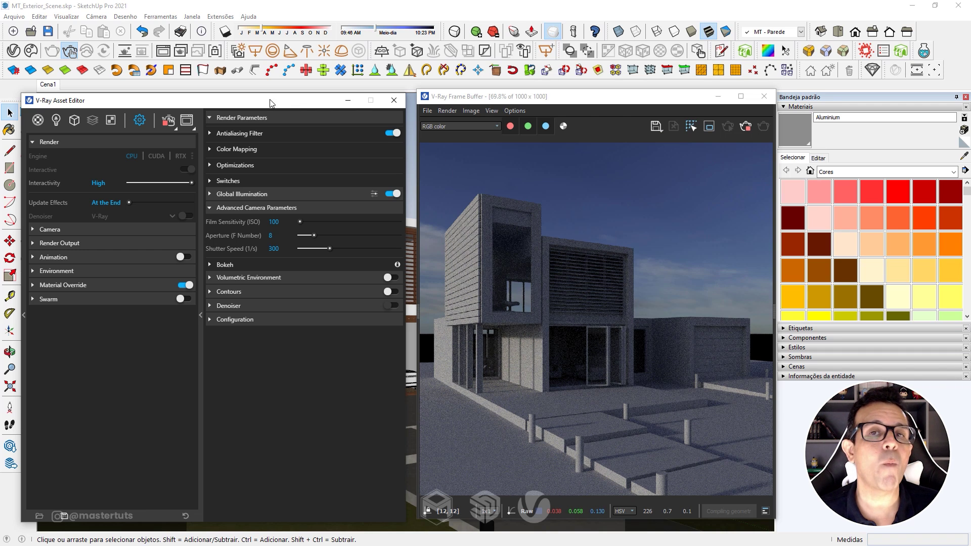
left_click(56, 120)
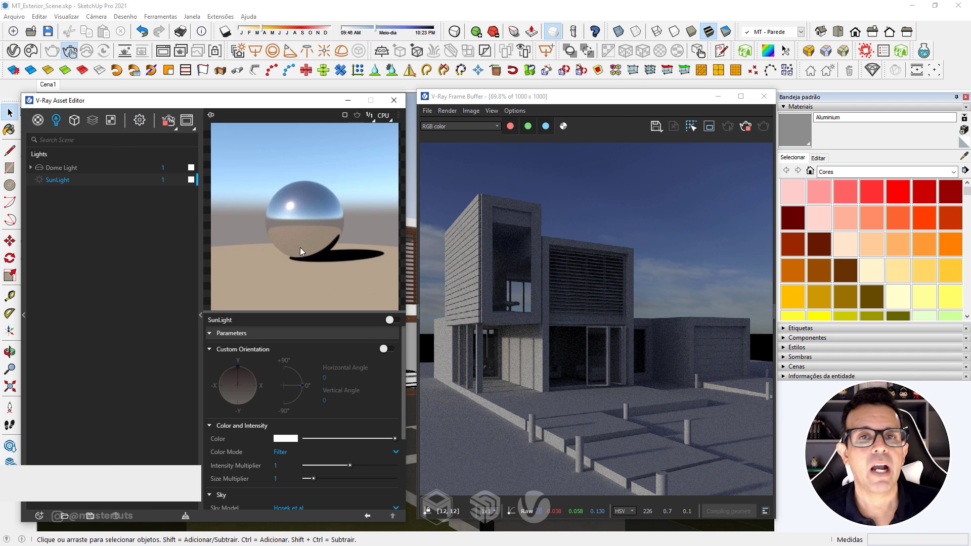
left_click(139, 120)
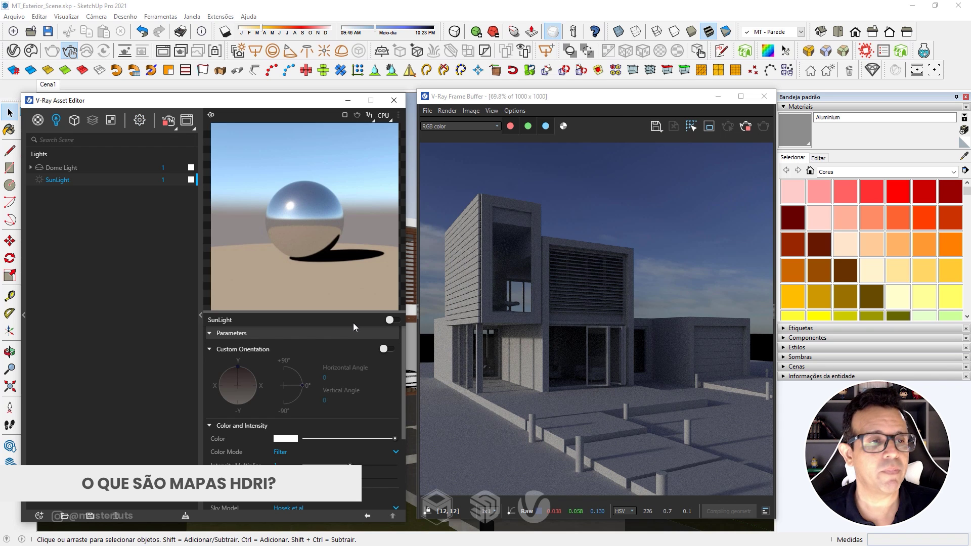
- Select Dome Light in the lights list to view its colour, intensity 1 and Hemisphere shape
left_click(64, 169)
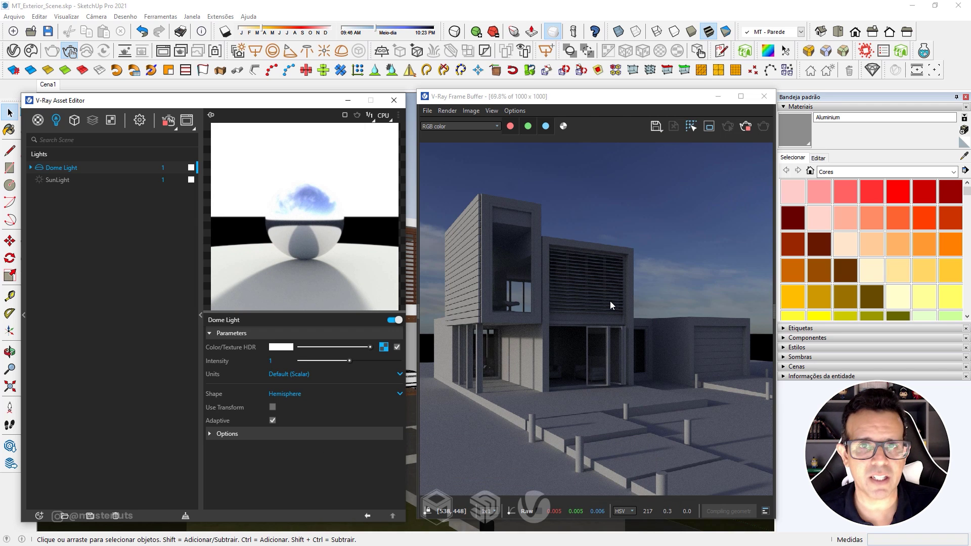
- Set the camera Exposure Value to 12, trying 9 first
left_click(143, 124)
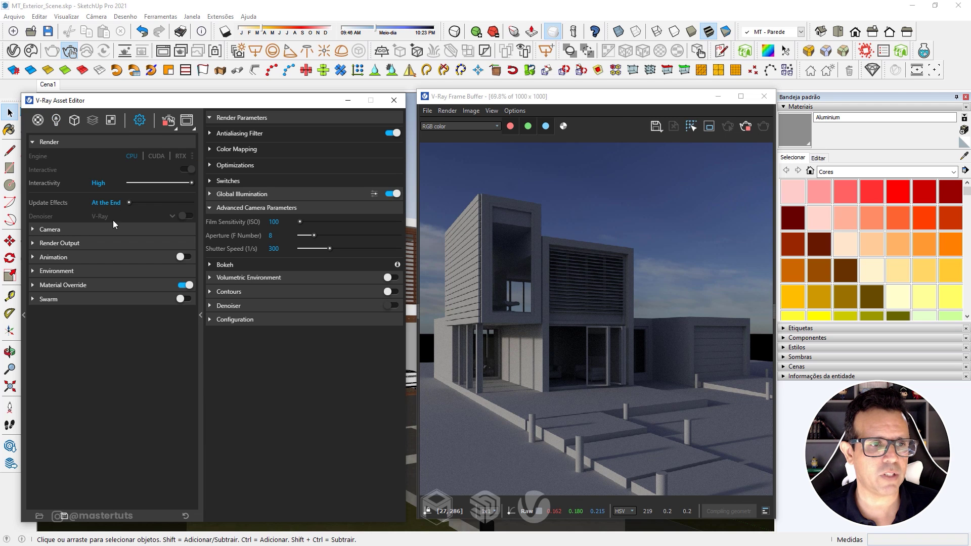
left_click(100, 229)
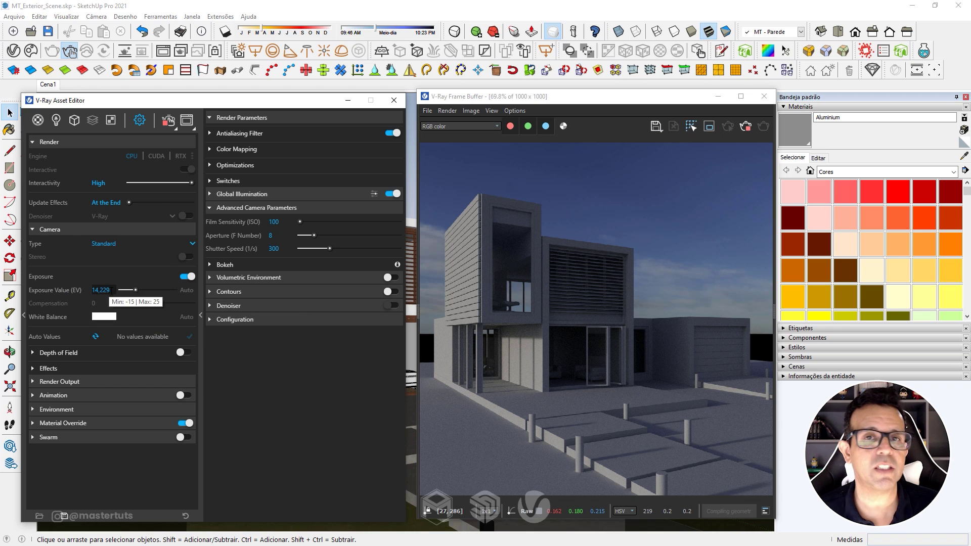
double_click(95, 289)
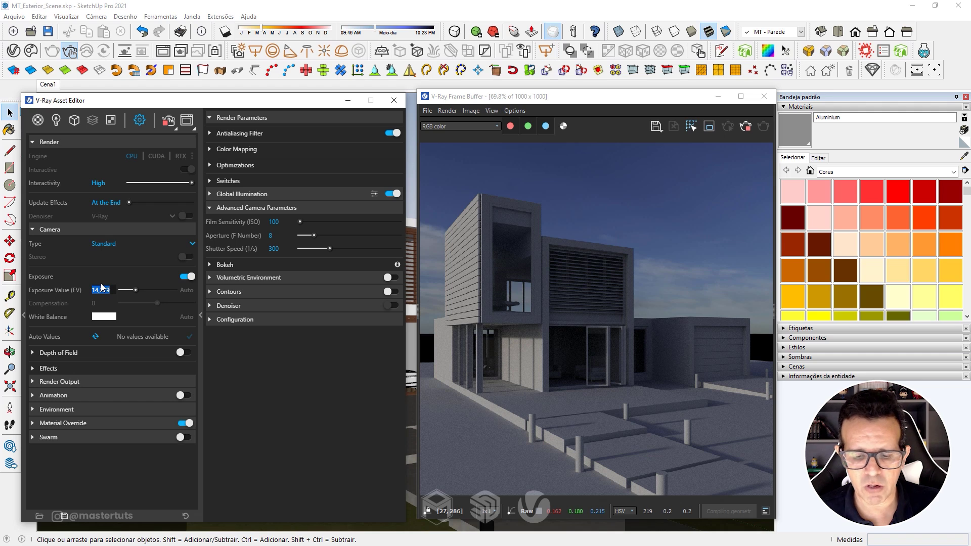
type("9")
key("Return")
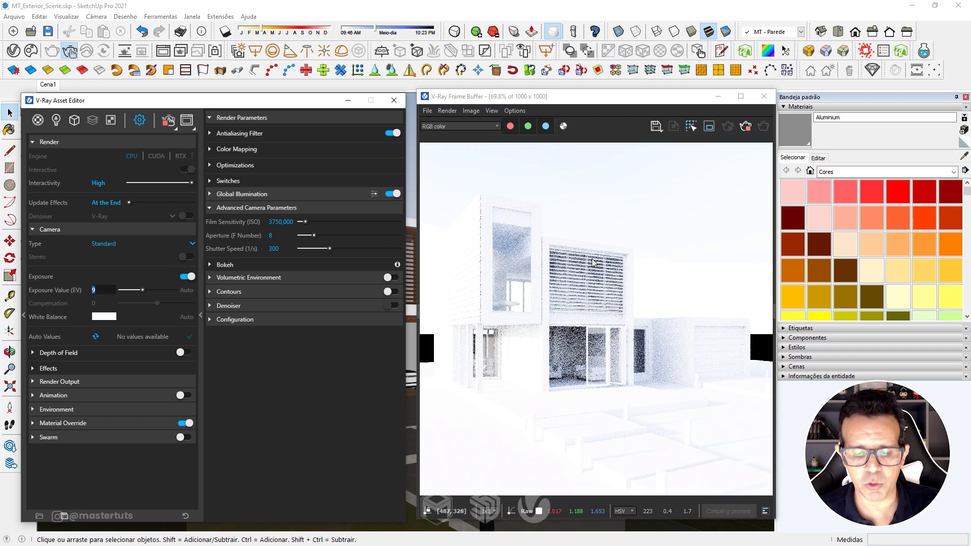
key("Return")
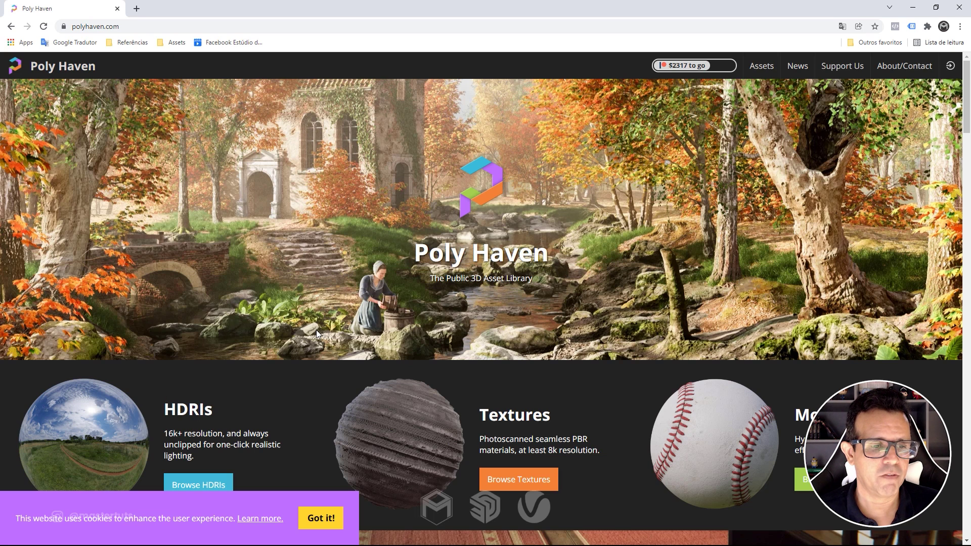
- Browse Poly Haven's All HDRIs catalogue, scrolling through the outdoor panoramas
left_click(200, 481)
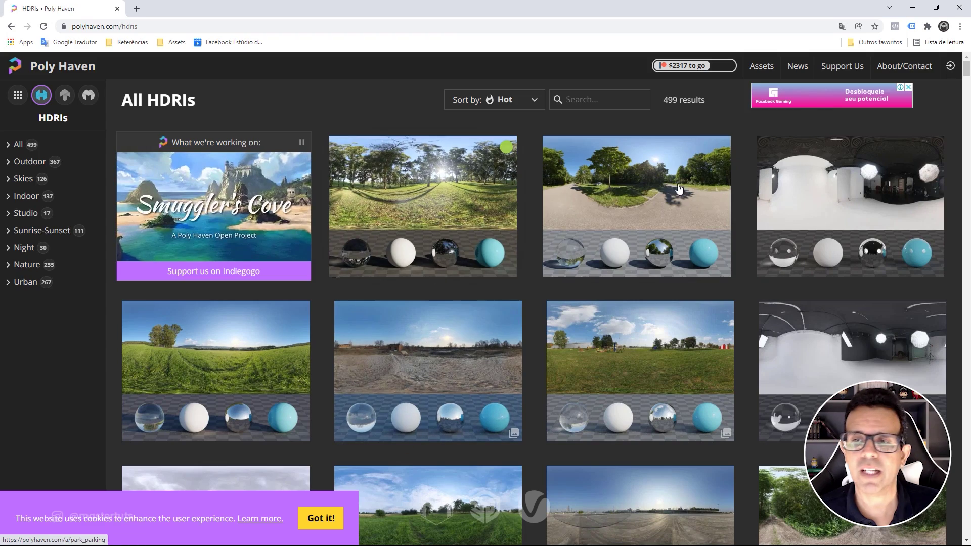
scroll(713, 231, "down", 2)
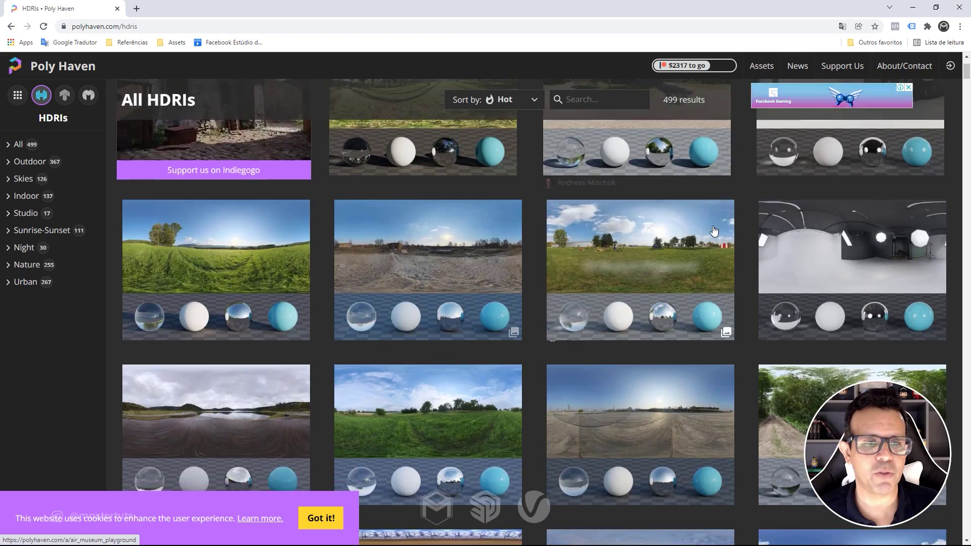
scroll(657, 233, "down", 5)
scroll(506, 202, "down", 5)
scroll(437, 273, "down", 5)
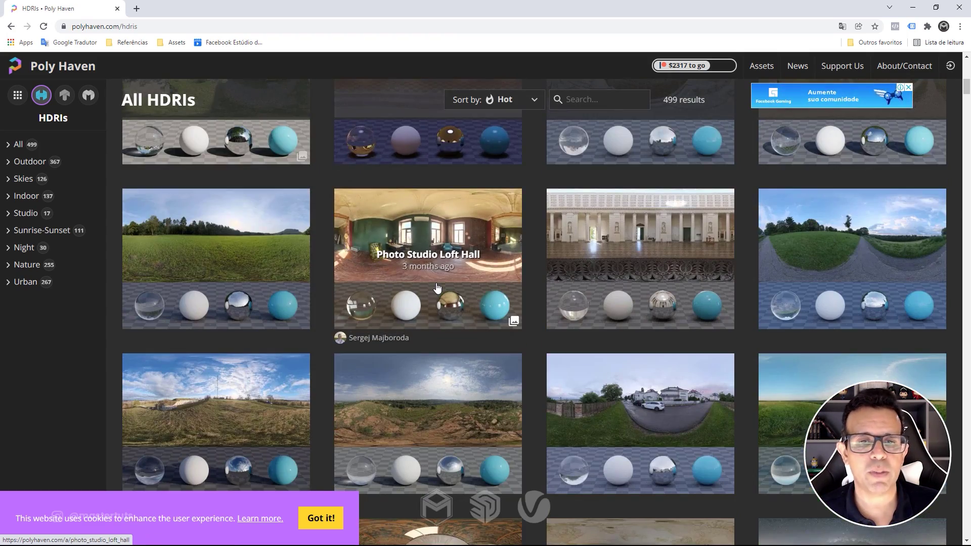
scroll(437, 287, "down", 3)
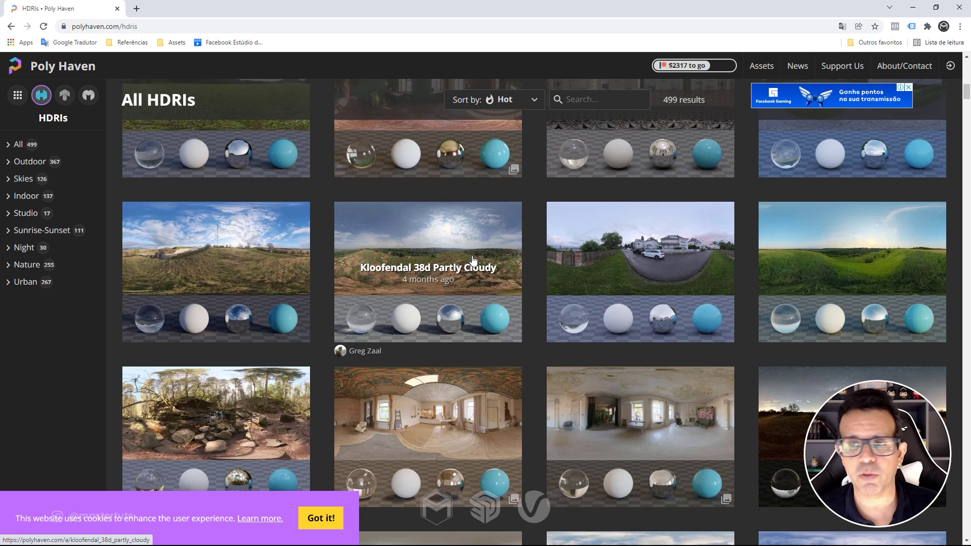
scroll(473, 260, "down", 2)
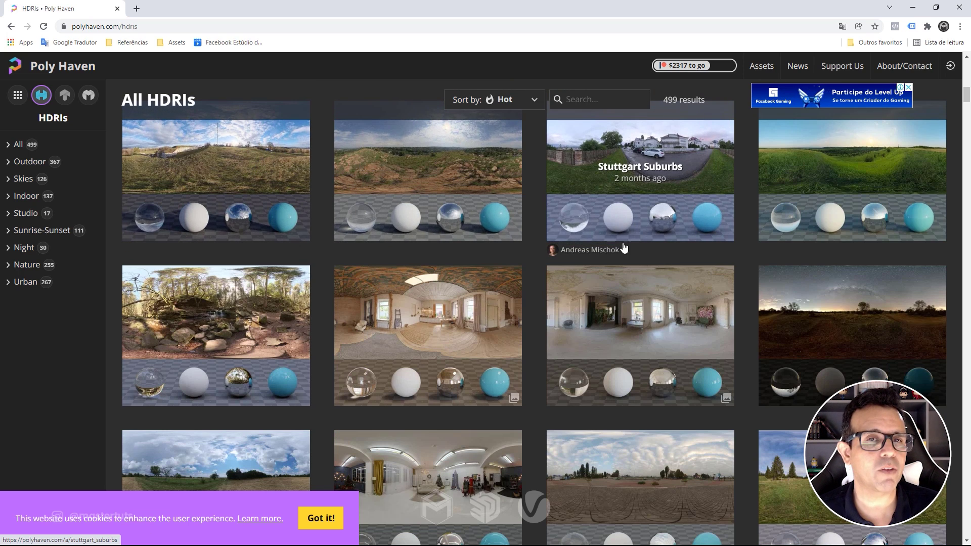
scroll(648, 196, "up", 2)
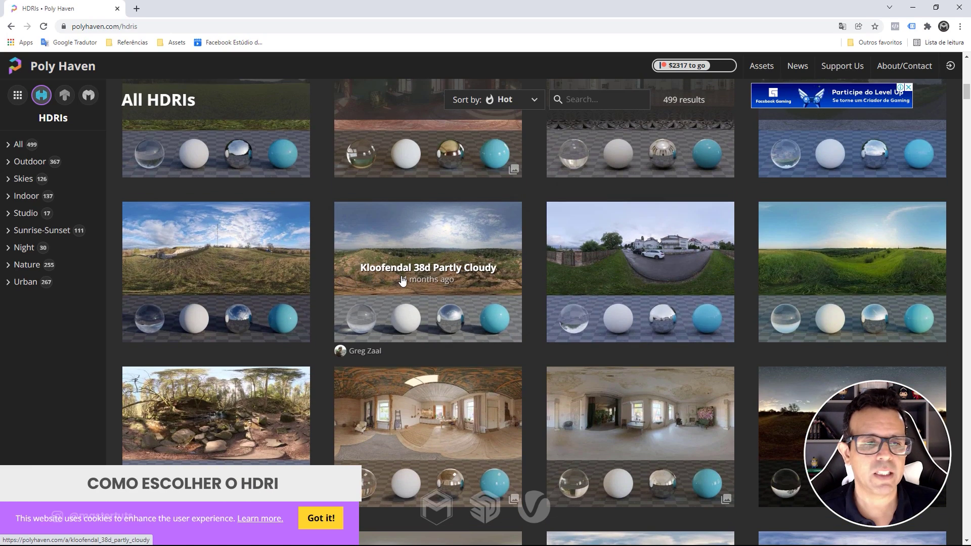
scroll(406, 291, "down", 3)
scroll(406, 292, "down", 2)
scroll(406, 294, "down", 2)
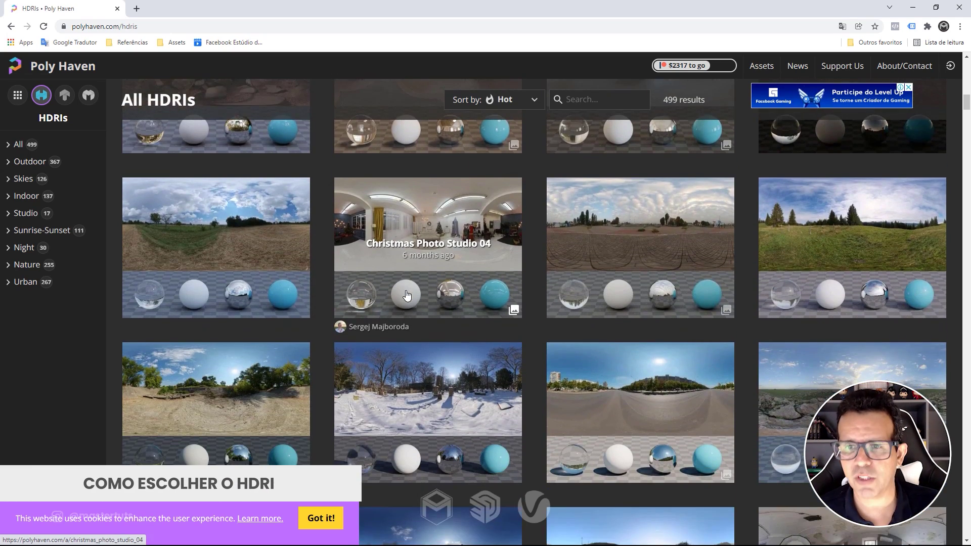
scroll(406, 294, "down", 2)
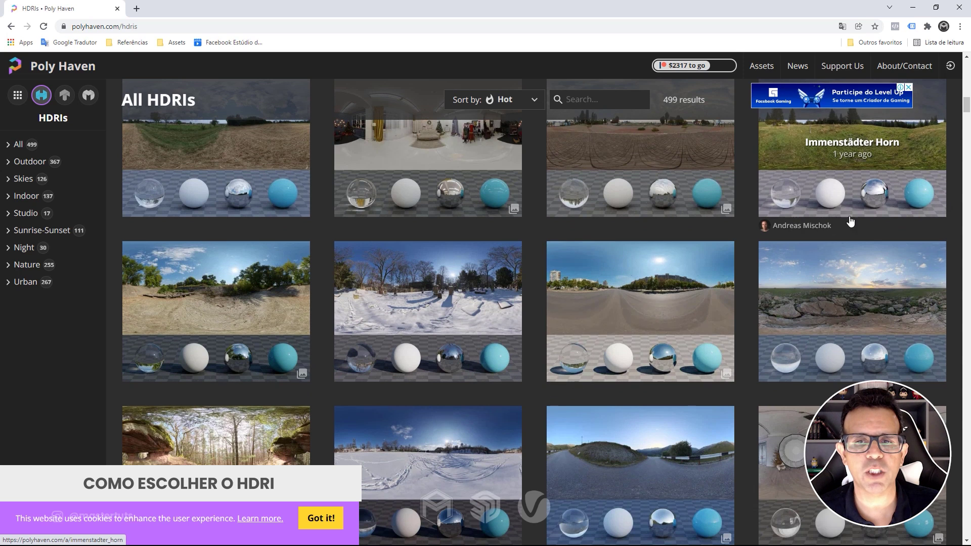
scroll(729, 296, "down", 3)
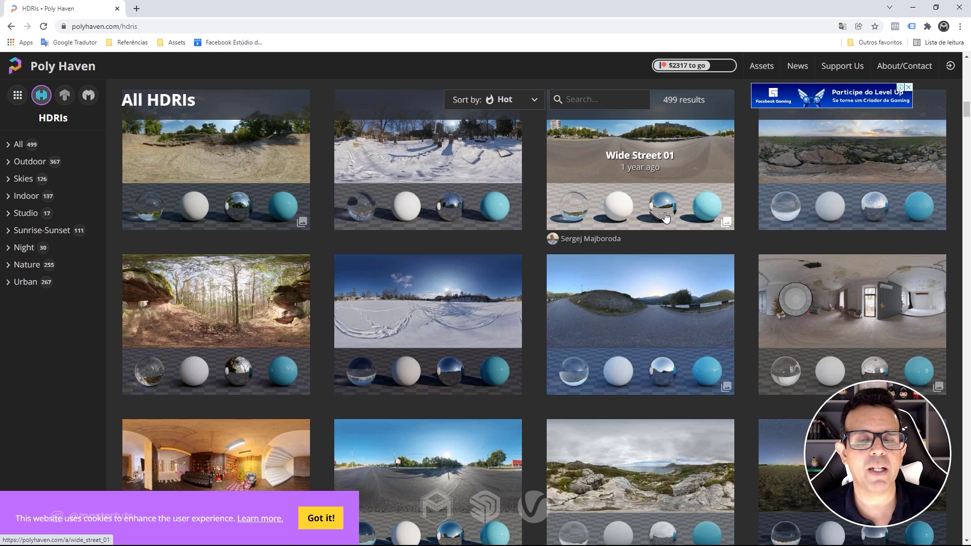
scroll(664, 218, "up", 2)
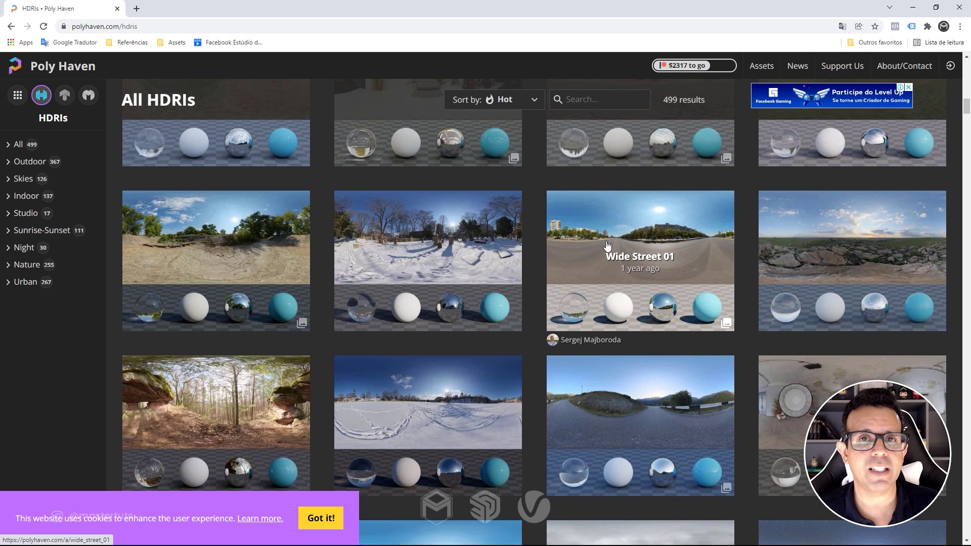
- Preview the Wide Street 01 HDRI, return to the gallery, and scroll further down
left_click(640, 237)
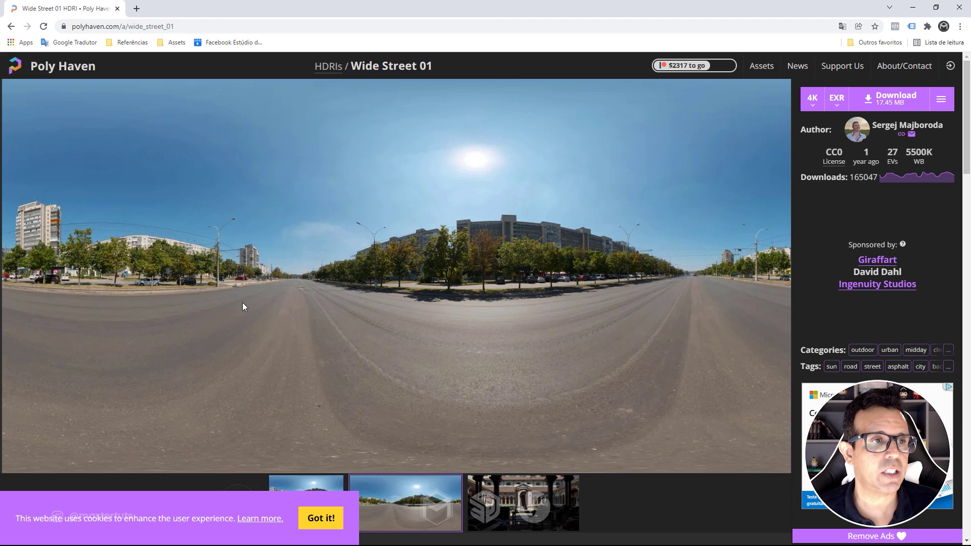
left_click(11, 26)
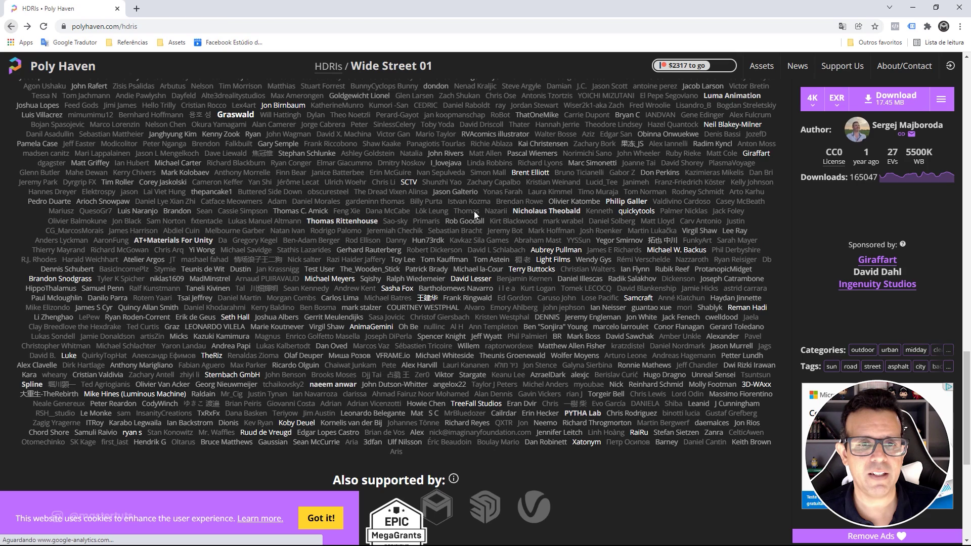
scroll(546, 263, "down", 3)
scroll(581, 283, "down", 3)
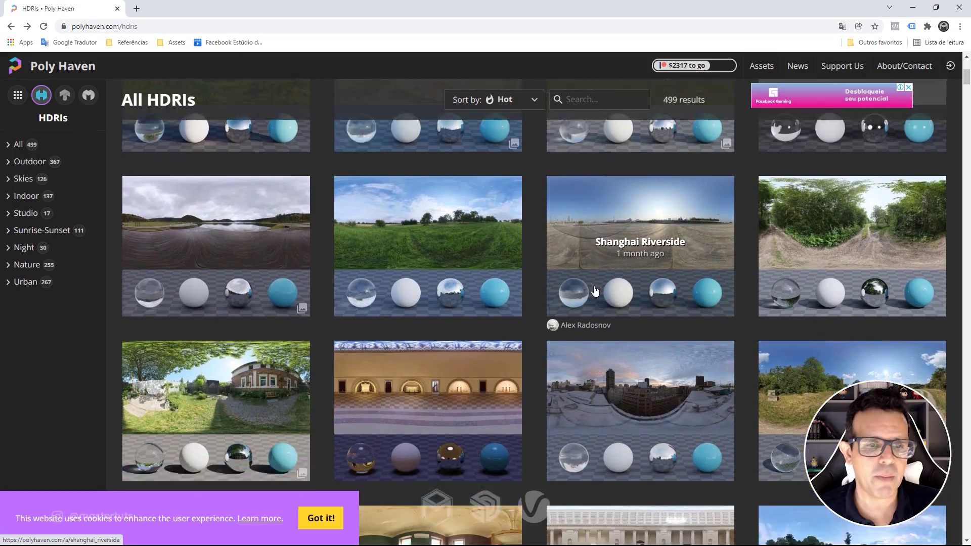
scroll(594, 291, "down", 3)
scroll(602, 299, "down", 5)
scroll(556, 283, "down", 3)
scroll(455, 263, "up", 3)
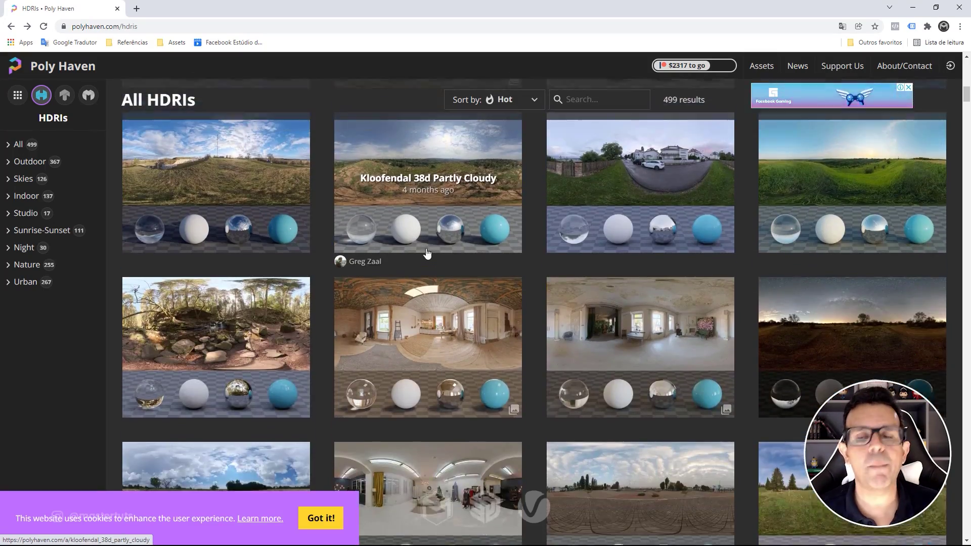
scroll(494, 302, "down", 3)
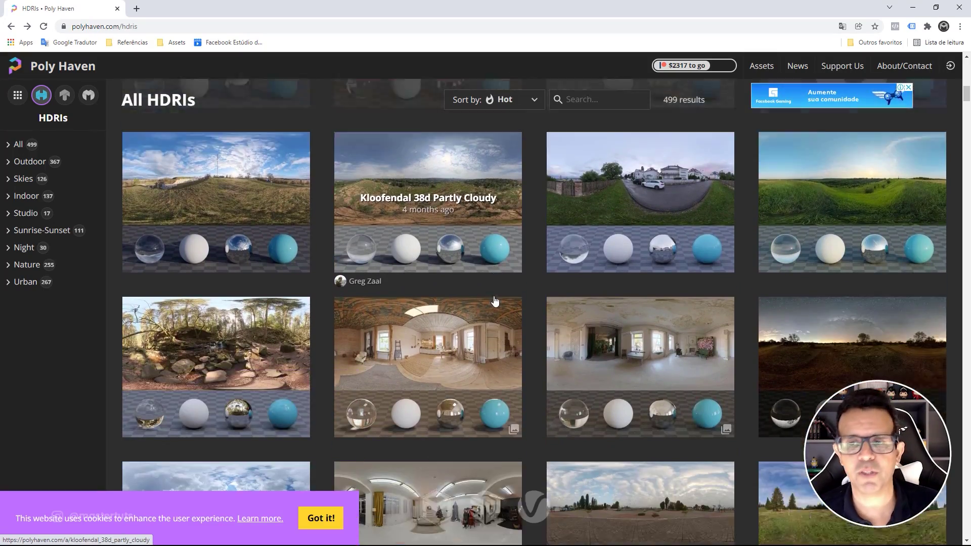
scroll(494, 302, "down", 1)
scroll(657, 298, "down", 3)
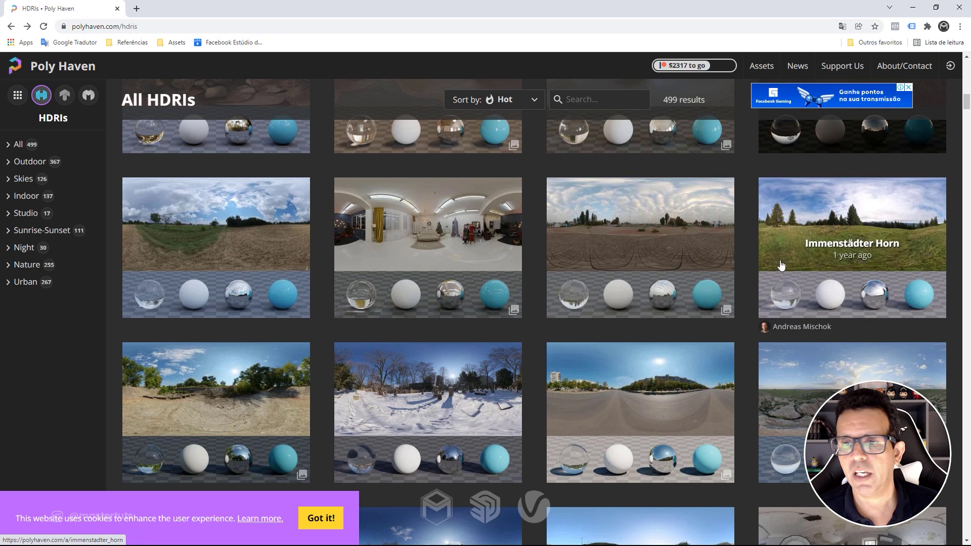
- Open the Immenstädter Horn HDRI and download it as a 4K EXR
left_click(859, 235)
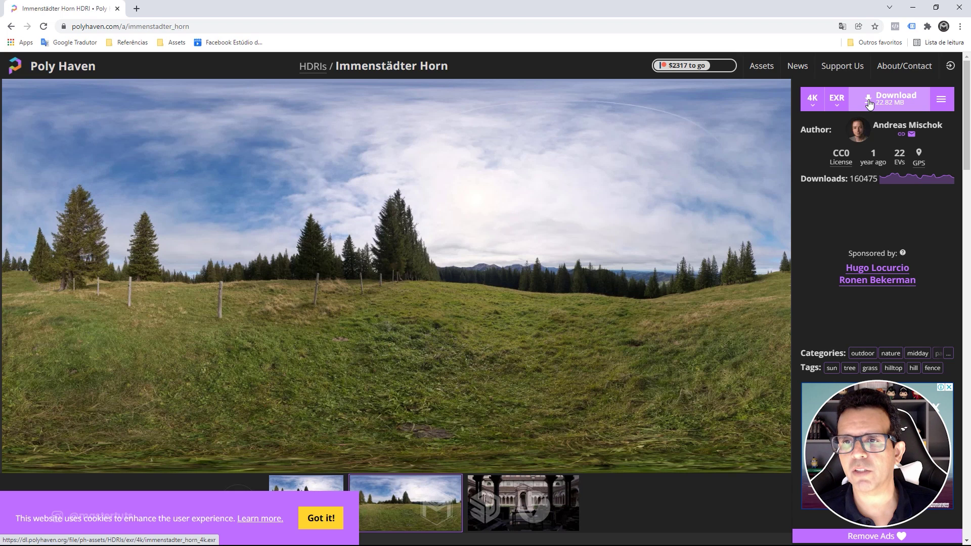
left_click(837, 104)
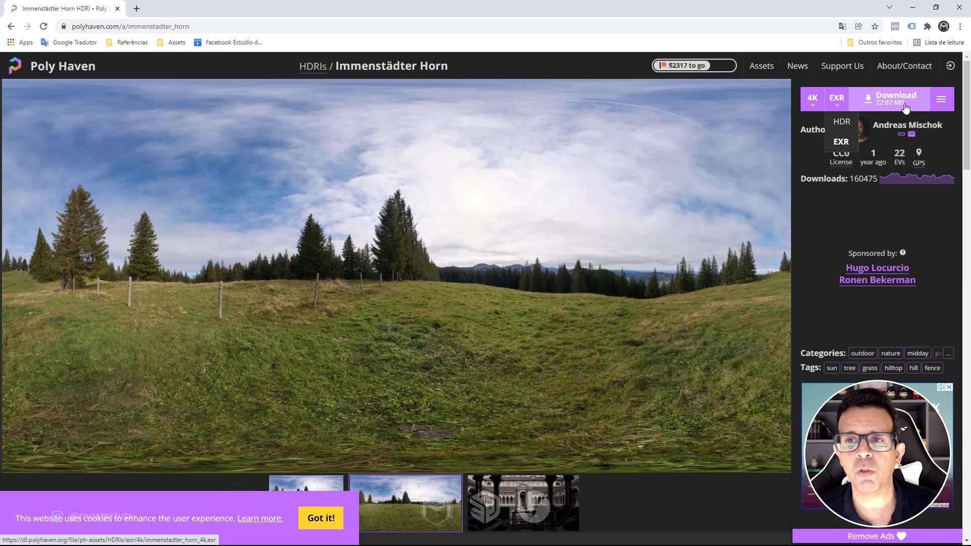
left_click(812, 101)
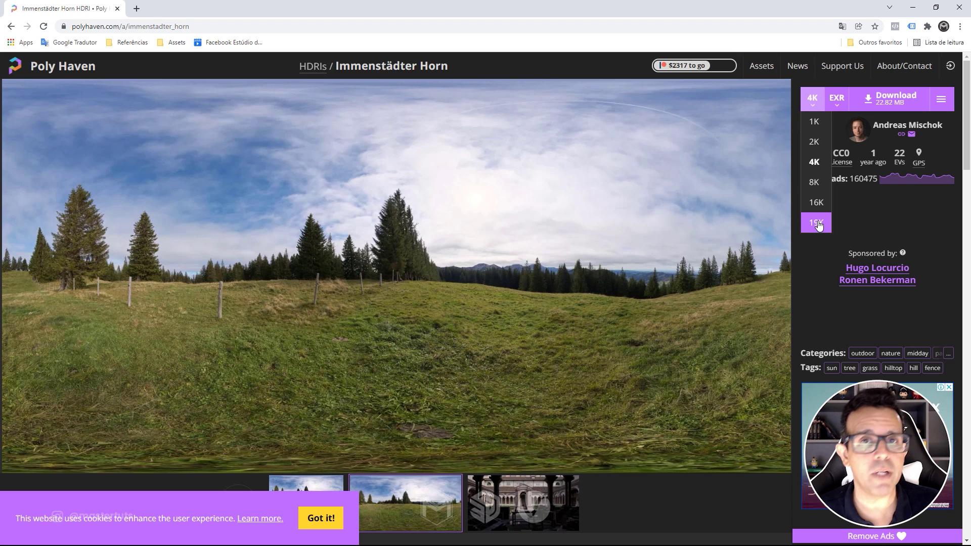
left_click(825, 166)
- Start the 4K EXR download, delete the old dome light, and place a new one
left_click(885, 105)
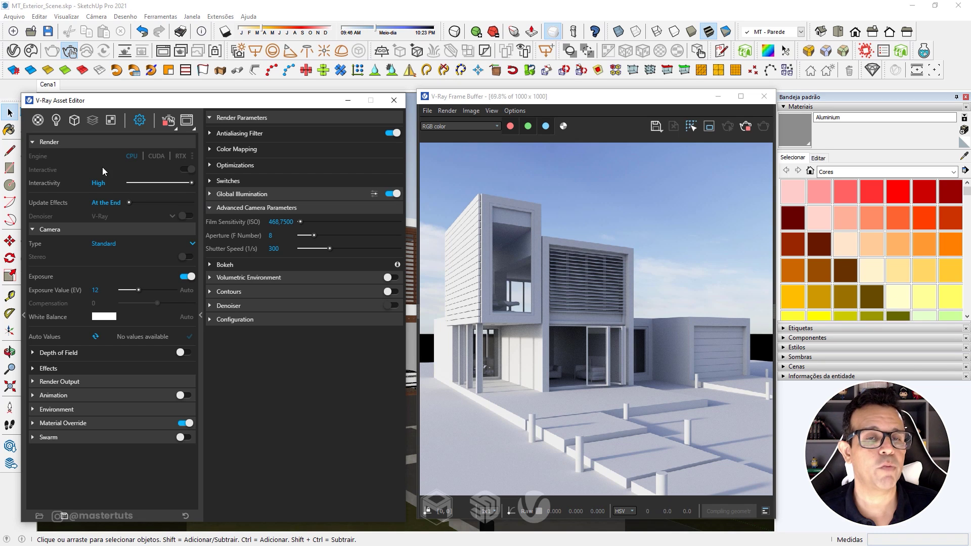
left_click(57, 120)
right_click(66, 169)
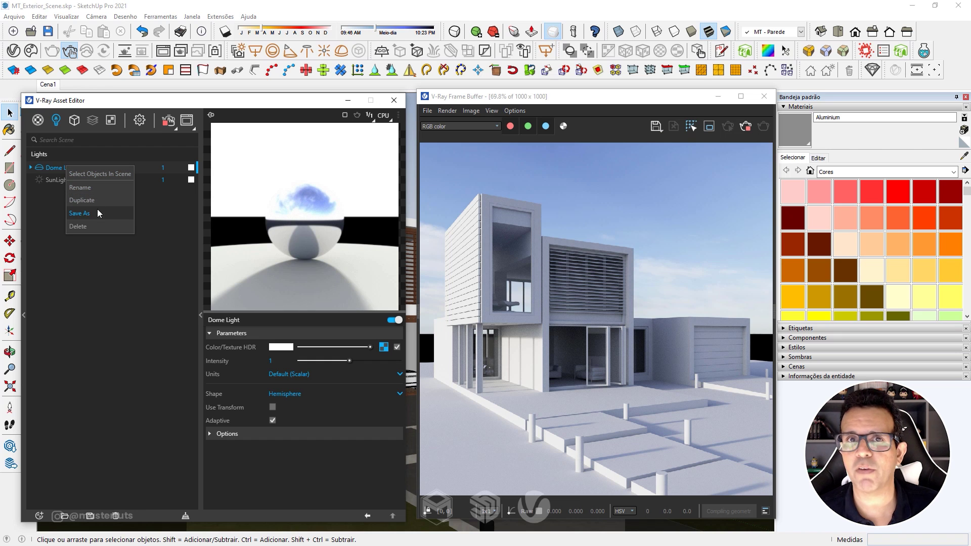
left_click(95, 226)
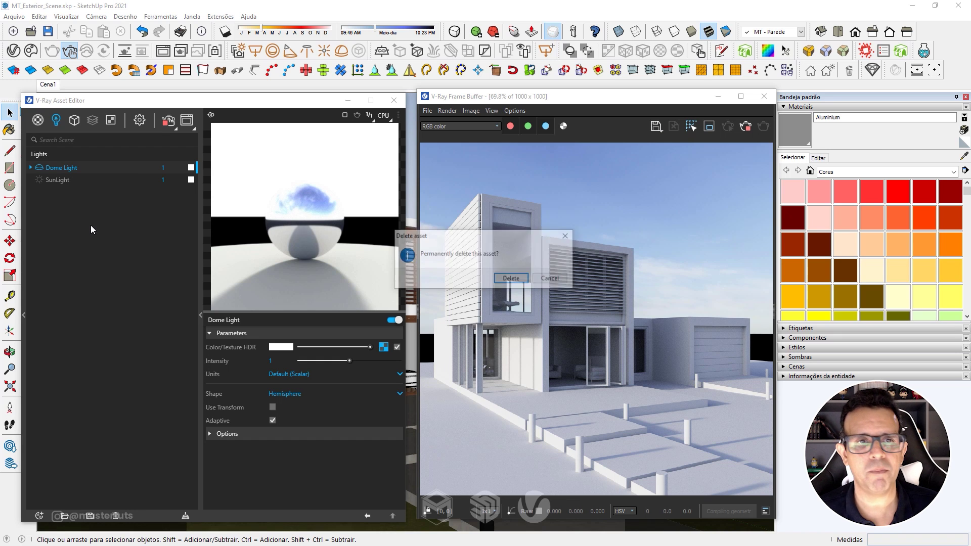
left_click(511, 278)
left_click(394, 99)
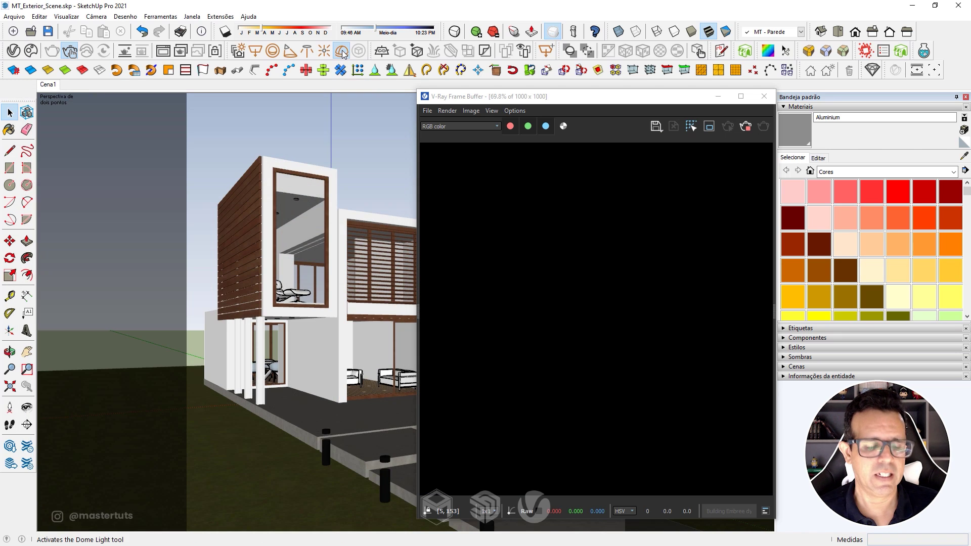
left_click(342, 50)
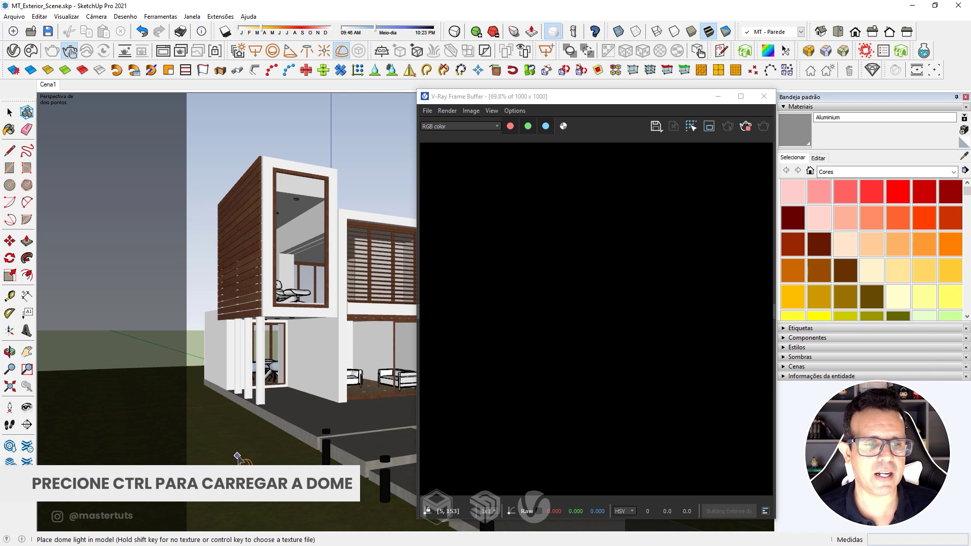
left_click(237, 453, "ctrl")
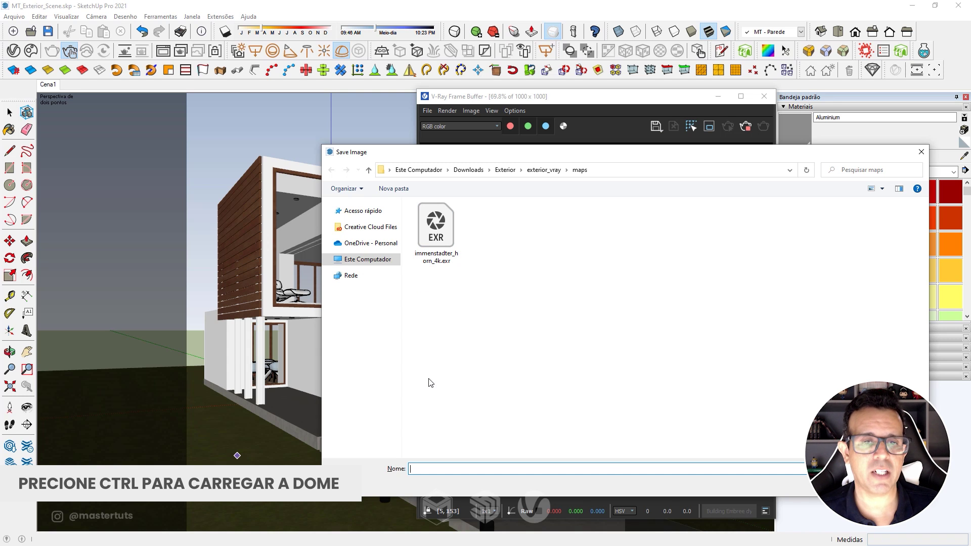
- Assign immenstadter_horn_4k.exr as the new dome light's HDRI texture
left_click(436, 253)
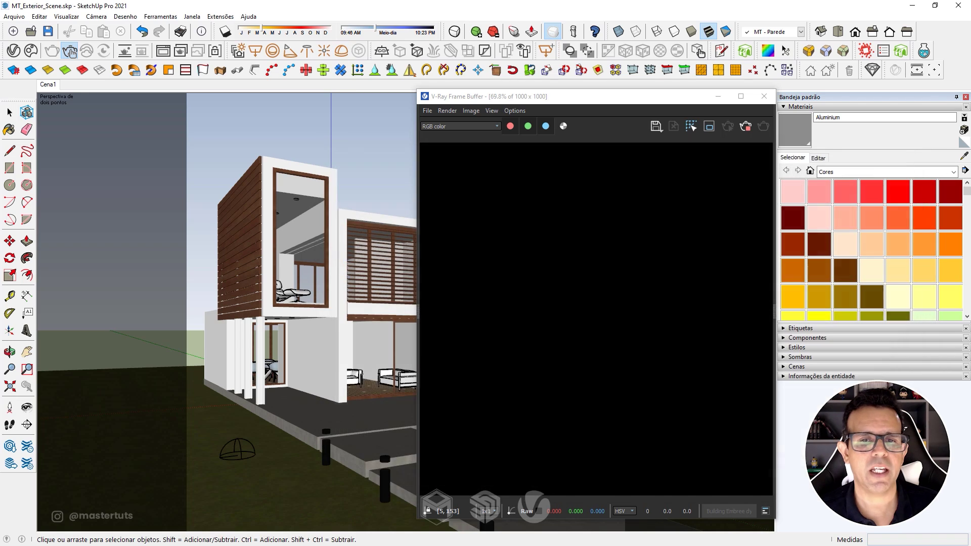
key("Return")
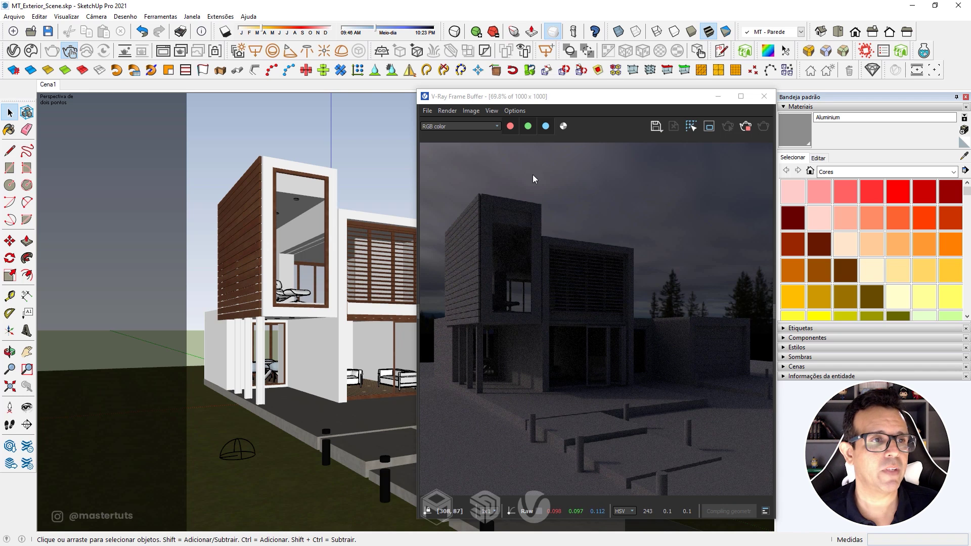
- Lower the V-Ray camera exposure value from 12 to 9 in the render settings
left_click(13, 51)
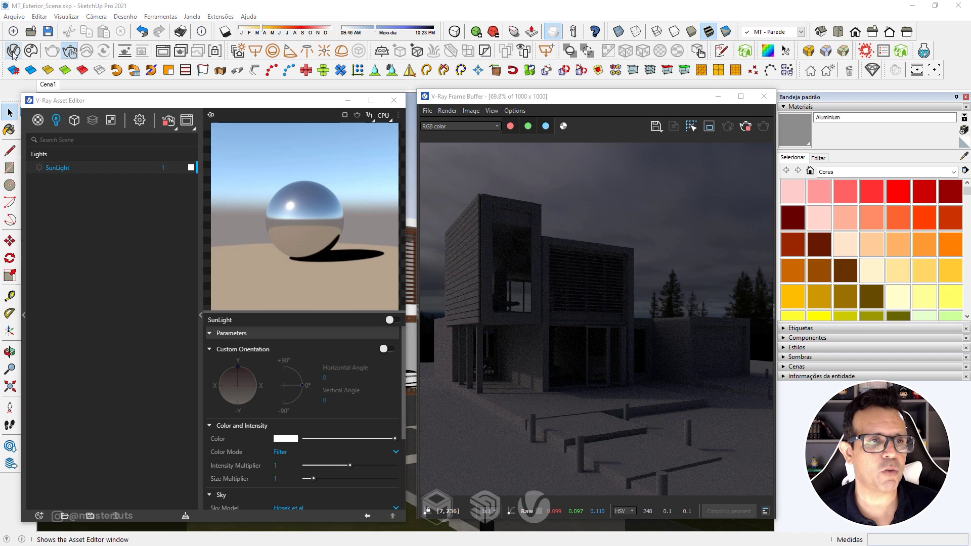
left_click(139, 120)
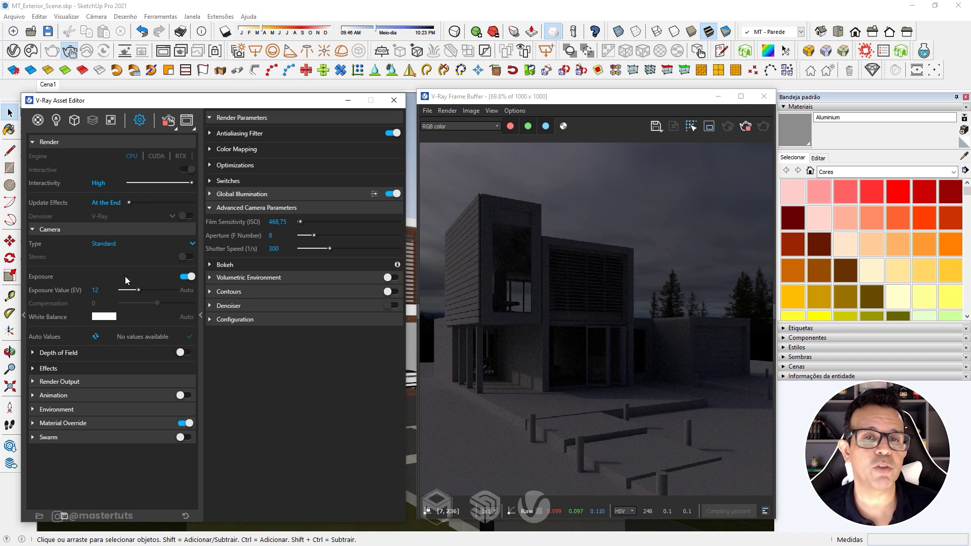
double_click(95, 289)
type("9")
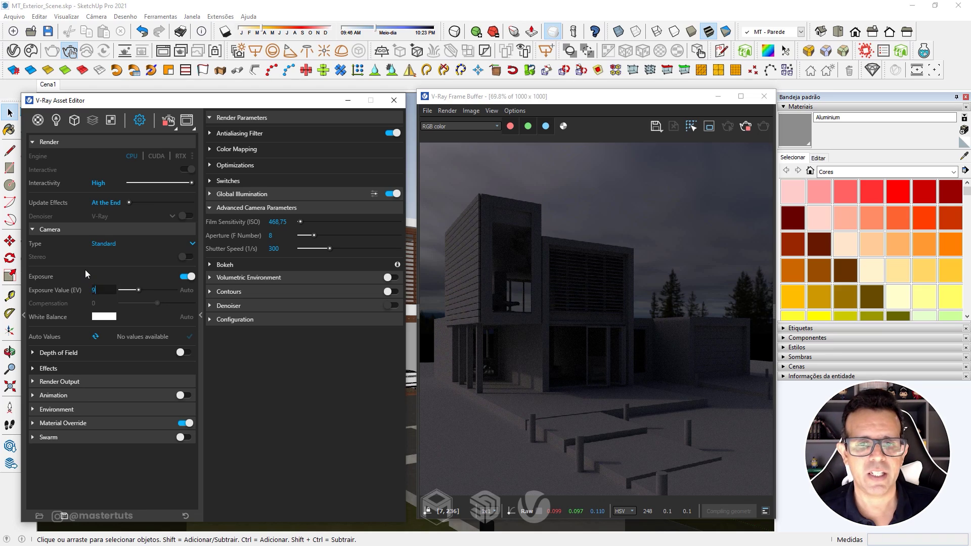
key("Return")
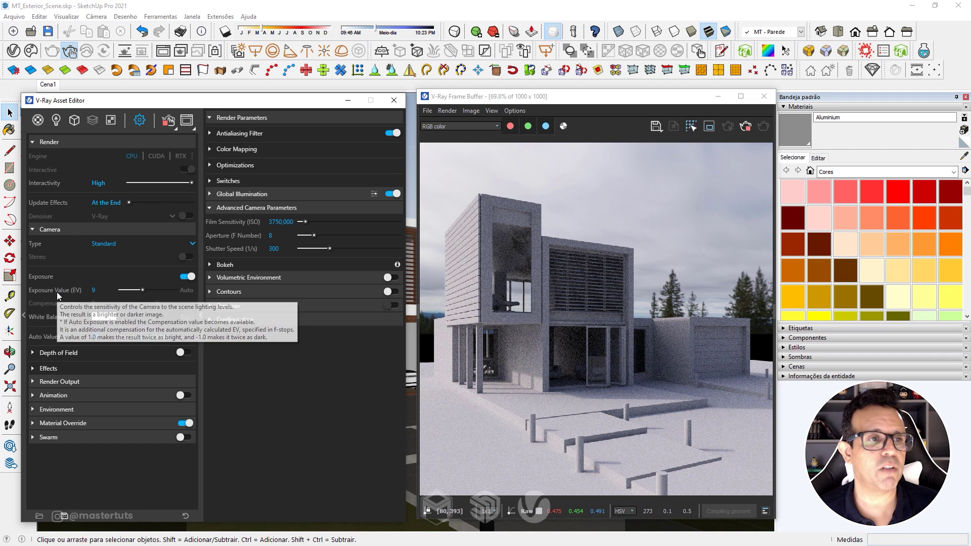
- Change the Dome Light's shape from Hemisphere to Sphere
left_click(56, 121)
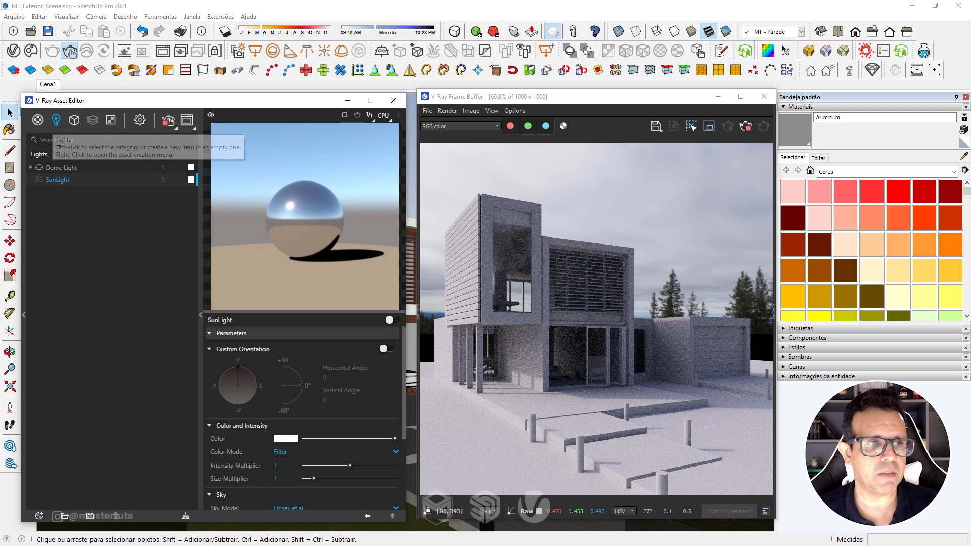
left_click(59, 169)
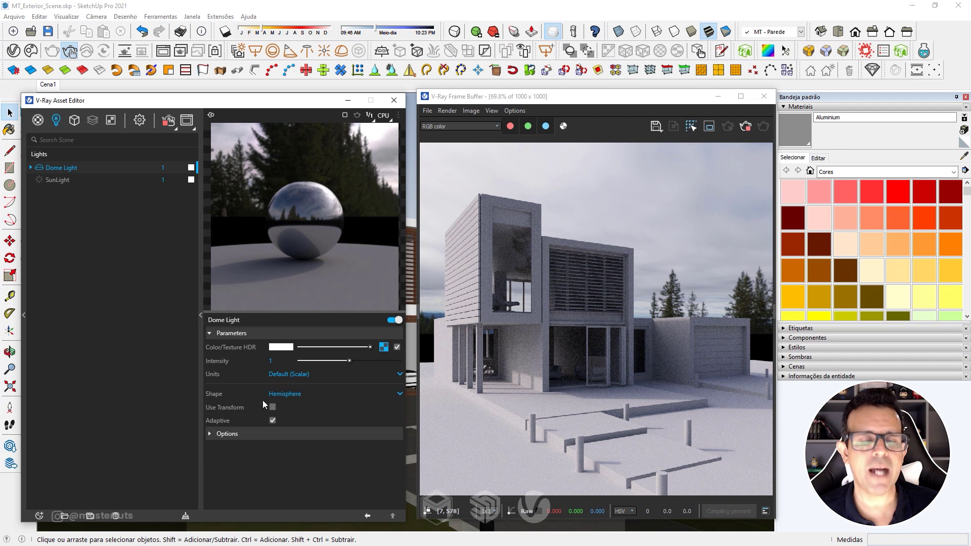
left_click(297, 399)
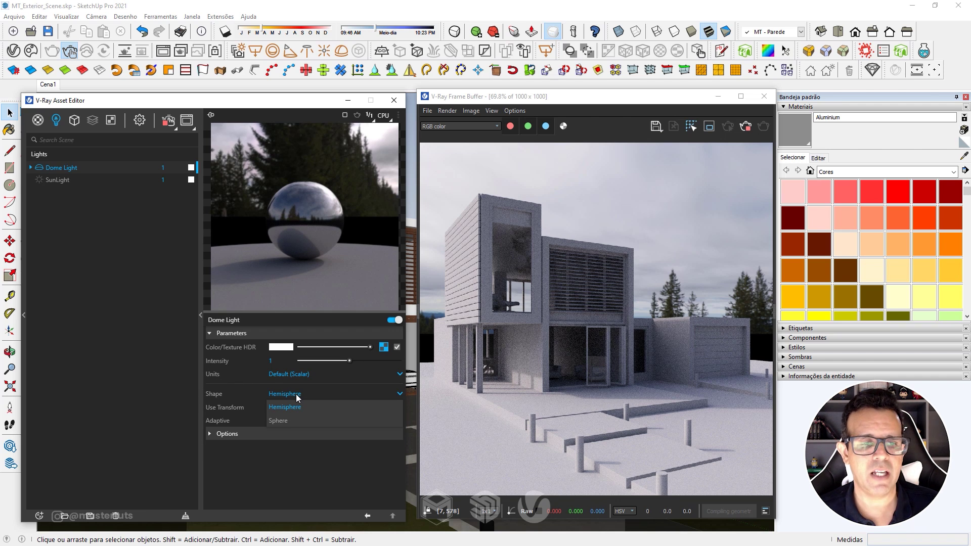
left_click(295, 422)
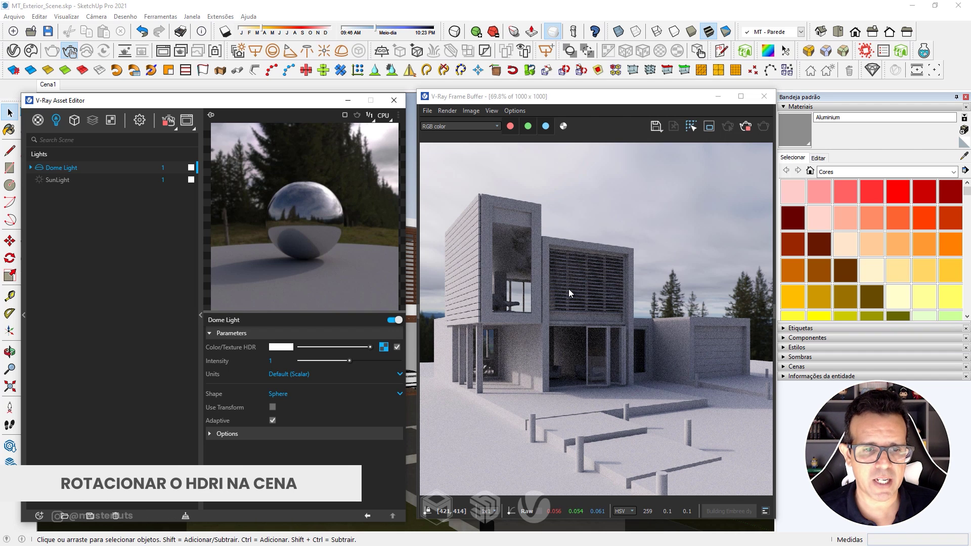
- Review the dome's HDRI texture placement, then enable Use Transform on the Dome Light
left_click(384, 347)
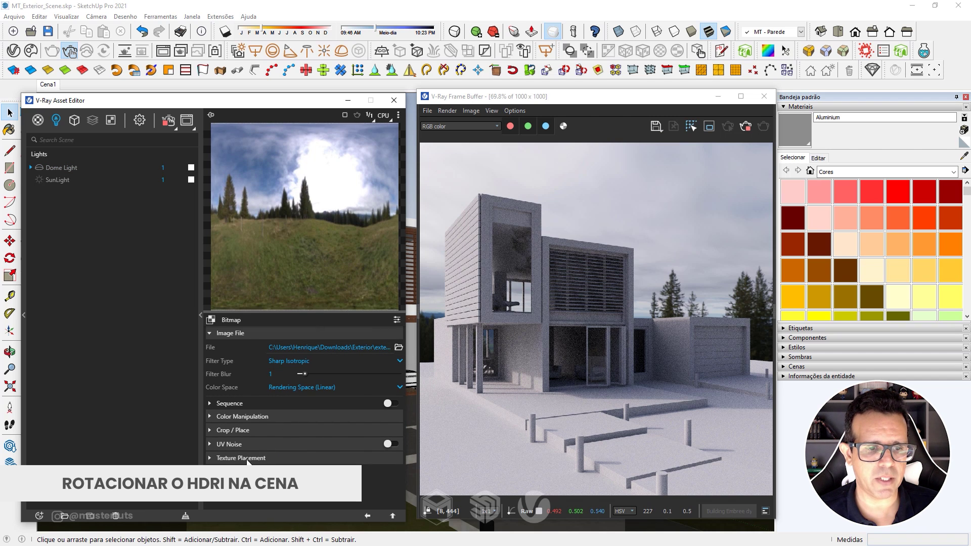
left_click(247, 458)
scroll(267, 451, "down", 2)
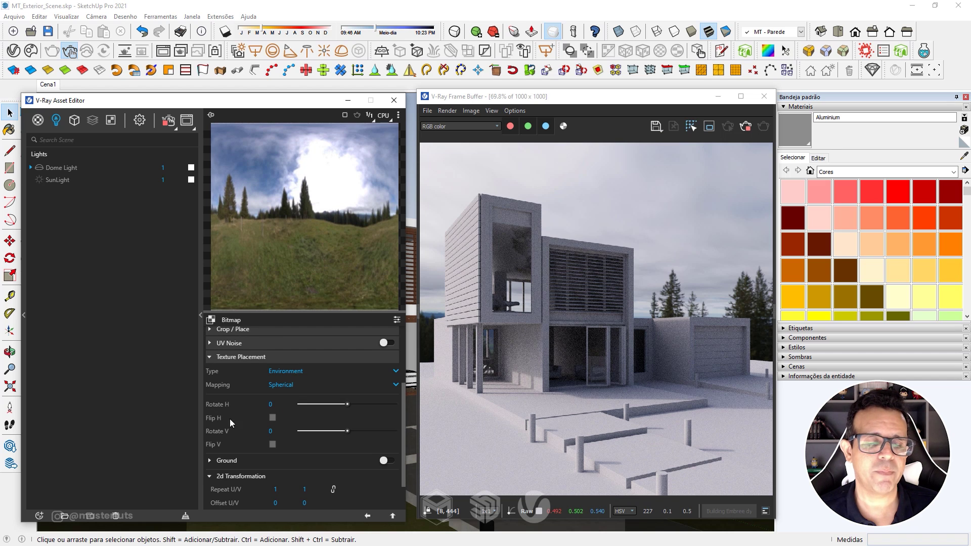
left_click(368, 515)
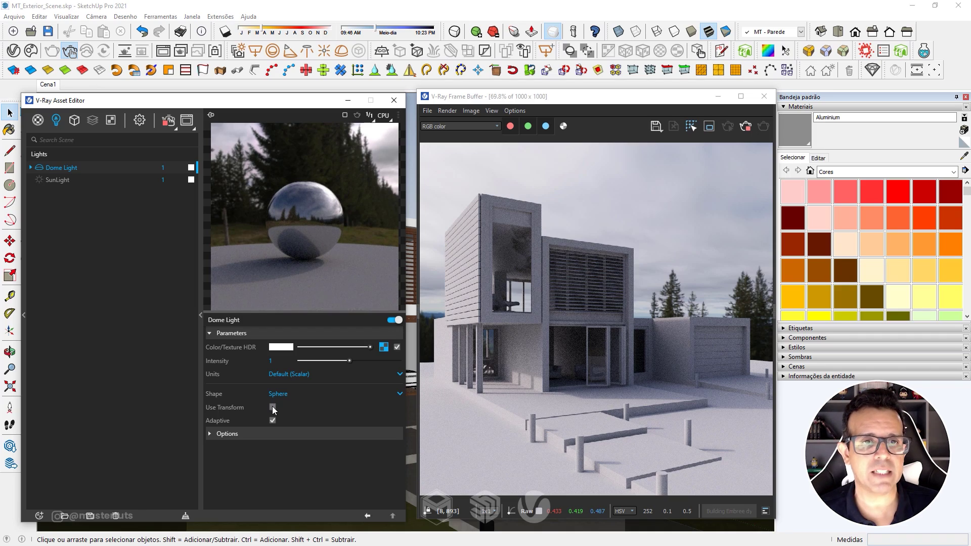
left_click(273, 407)
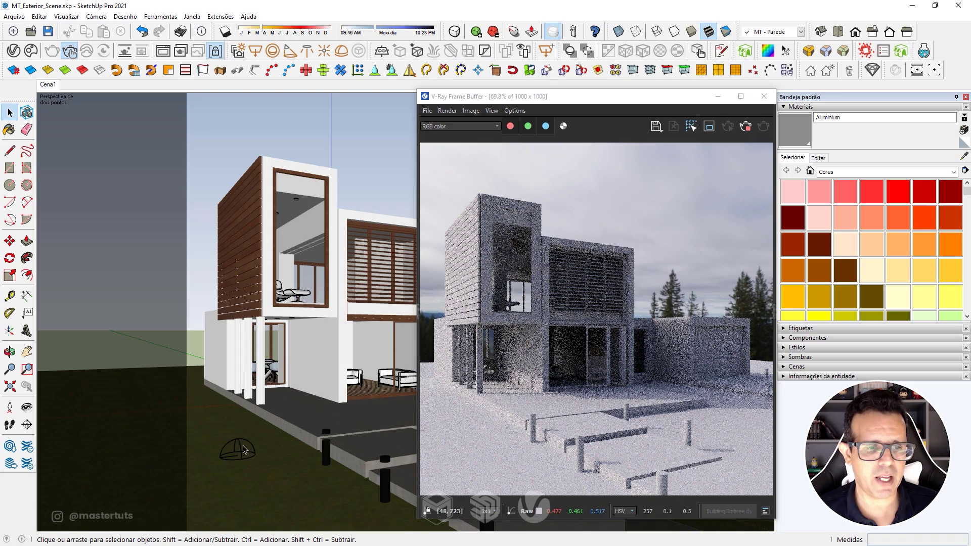
- Select the dome light and rotate it around its centre to turn the sky
left_click(241, 448)
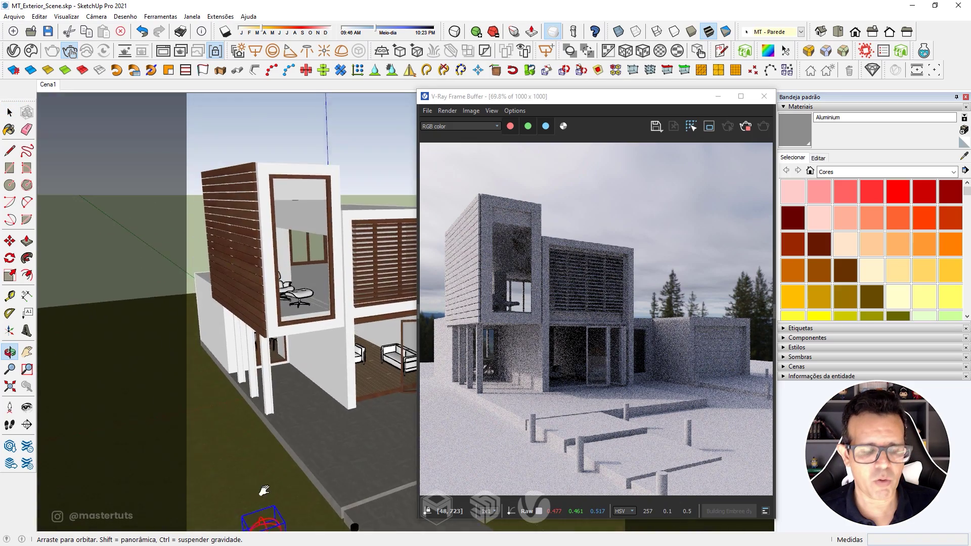
mouse_move(268, 524)
middle_mouse_down()
mouse_move(291, 483)
mouse_move(285, 415)
middle_mouse_up()
key("m")
scroll(285, 415, "up", 1)
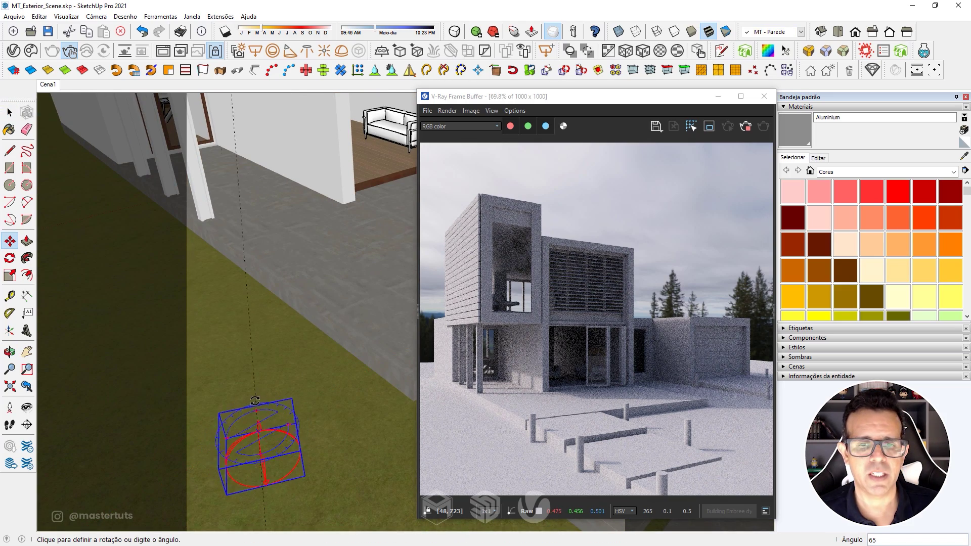
middle_click_drag(283, 416, 349, 348)
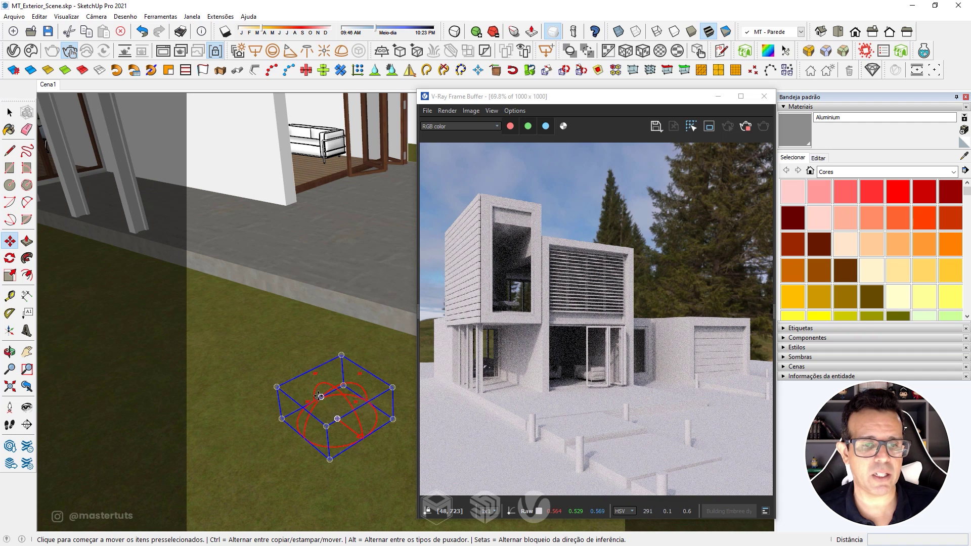
left_click(337, 418)
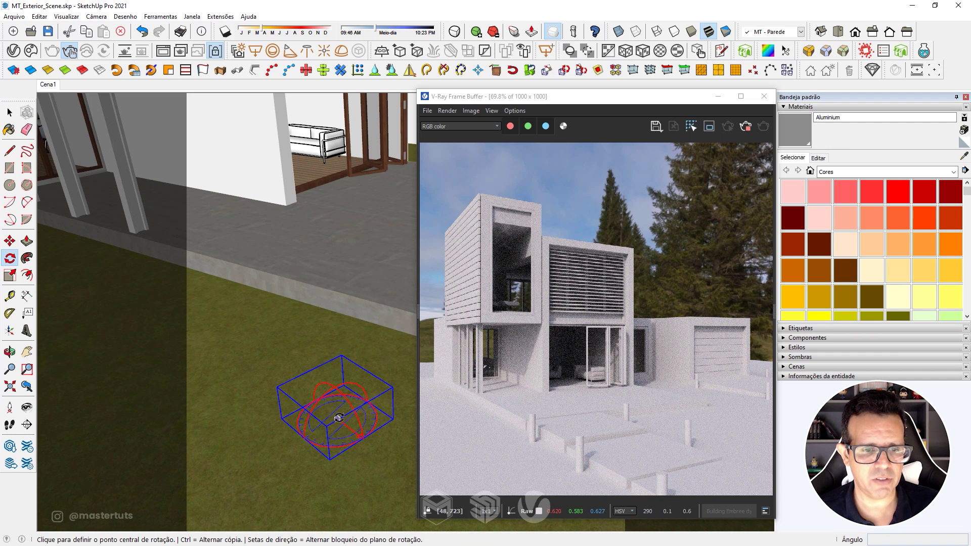
middle_click_drag(343, 424, 350, 454)
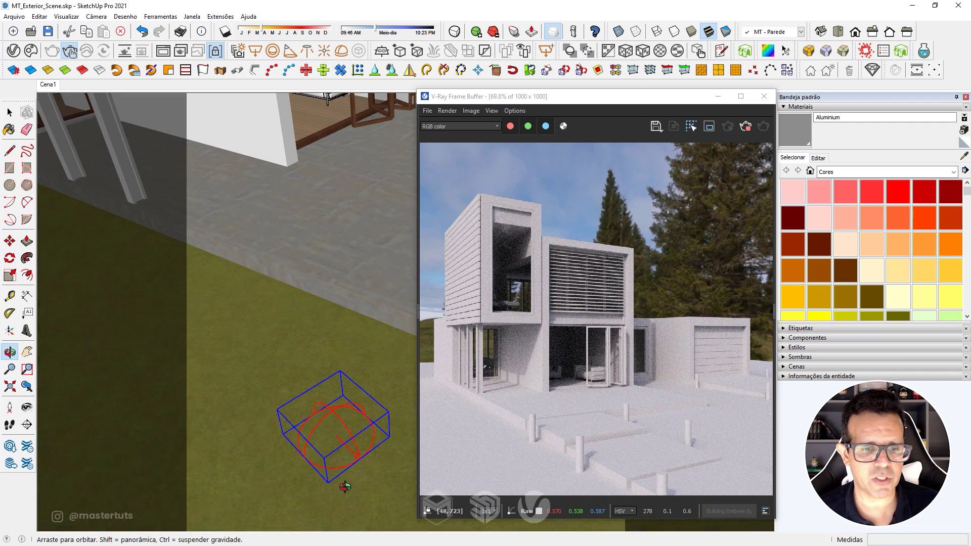
scroll(354, 458, "up", 2)
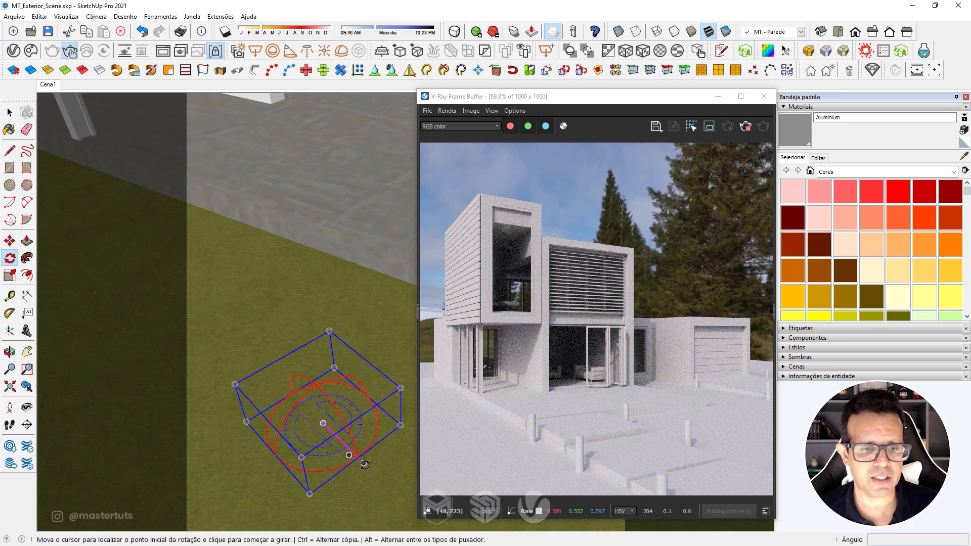
scroll(359, 457, "up", 2)
left_click(354, 456)
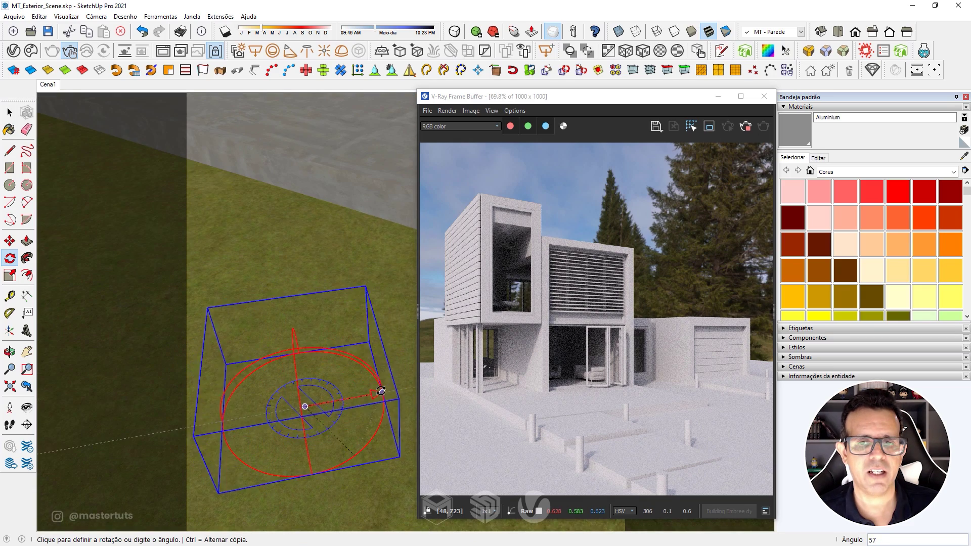
left_click(369, 386)
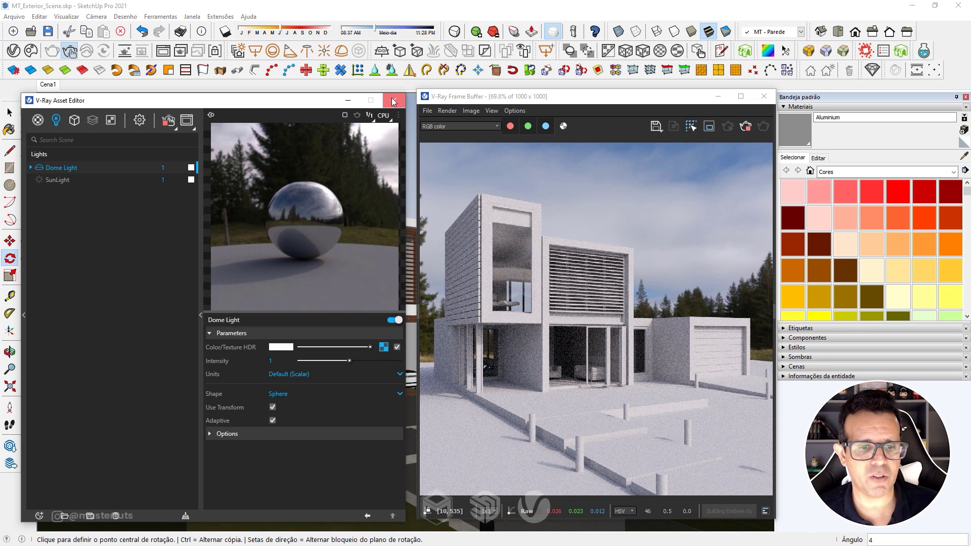
- Close and reopen the V-Ray Asset Editor on the Dome Light
left_click(393, 101)
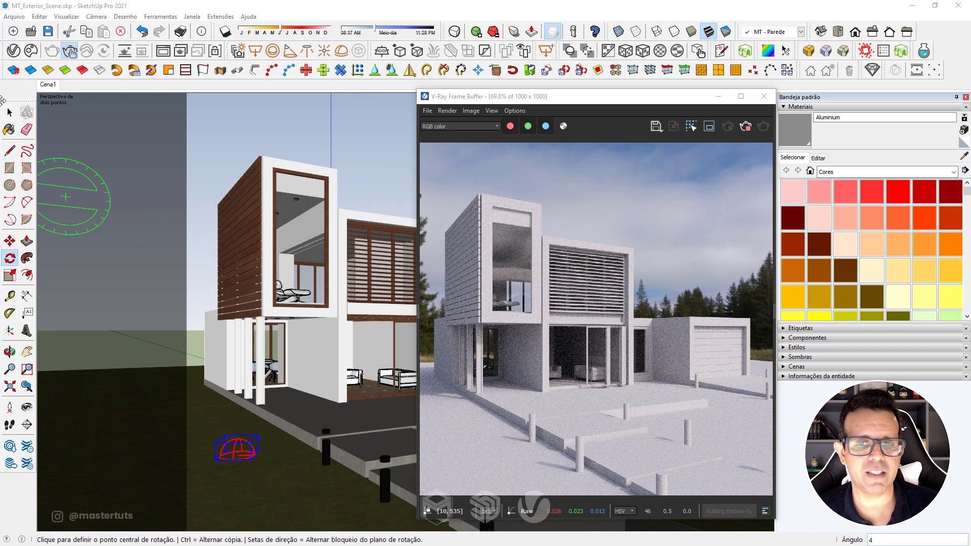
left_click(11, 116)
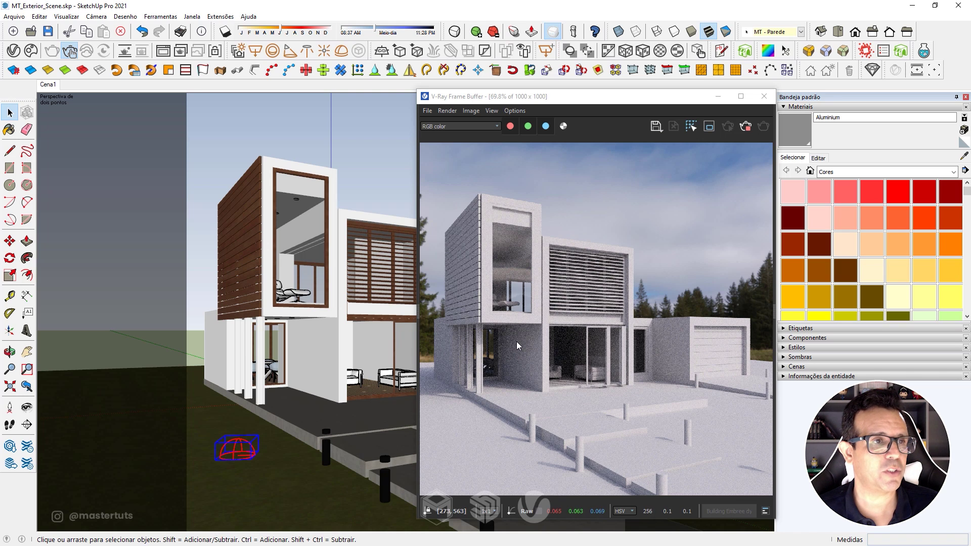
left_click(14, 50)
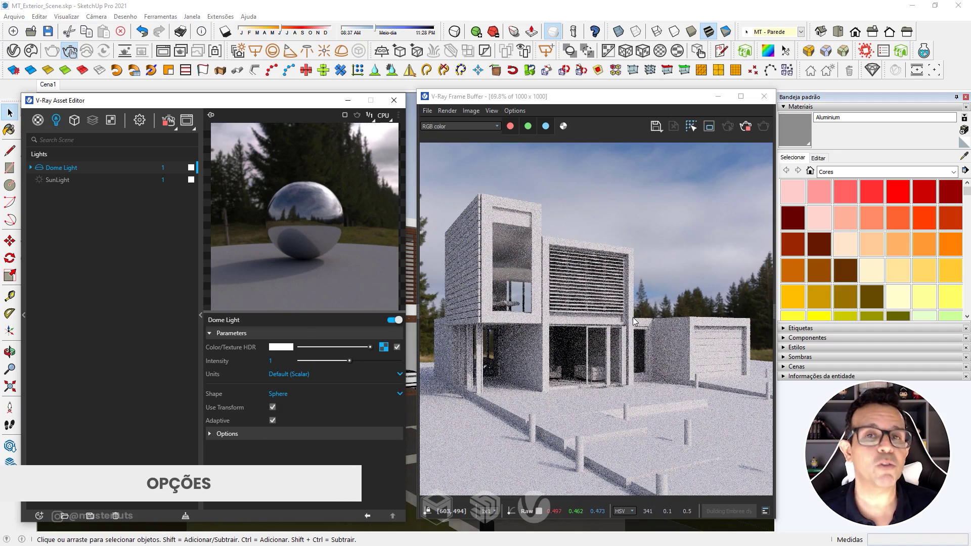
- Expand the Dome Light options, test Invisible on and off, and keep Shadows on
left_click(227, 433)
scroll(269, 407, "down", 2)
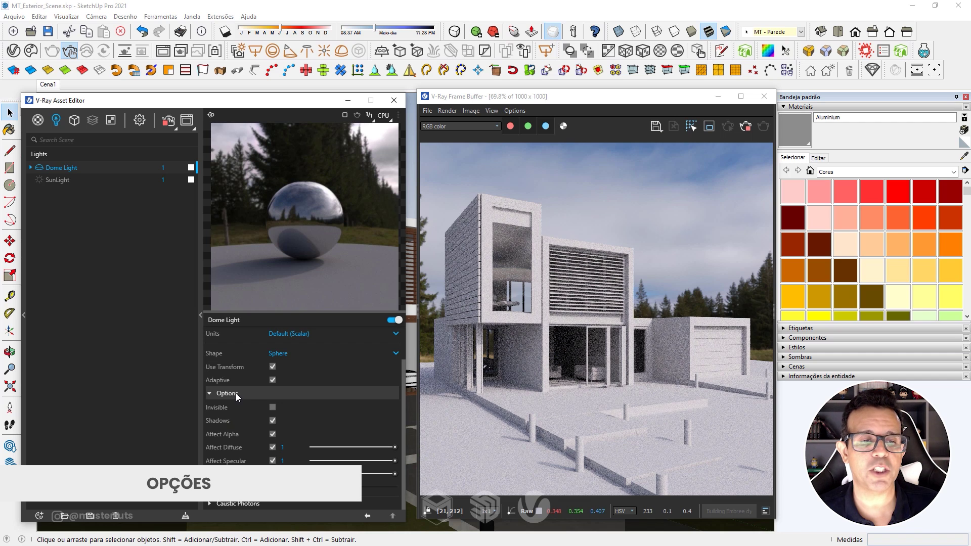
left_click(274, 408)
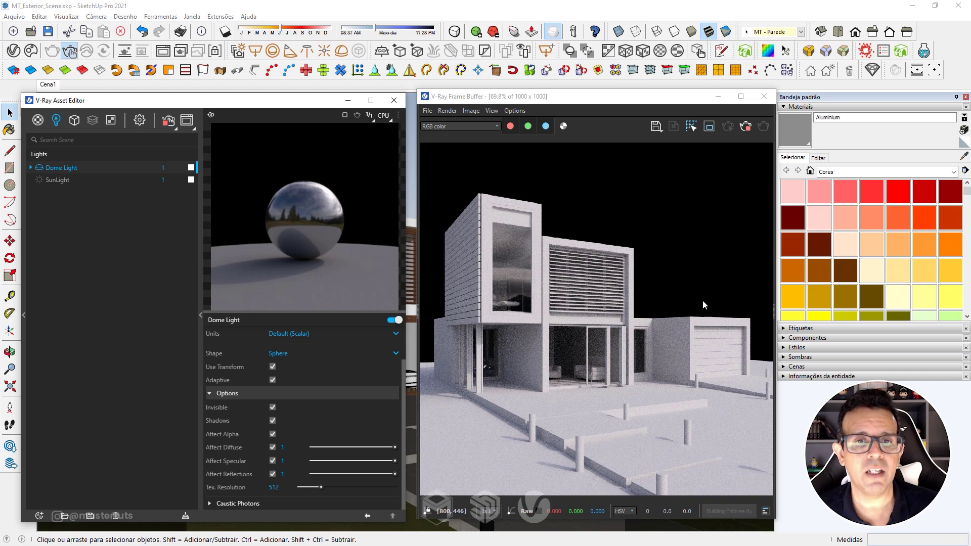
left_click(273, 407)
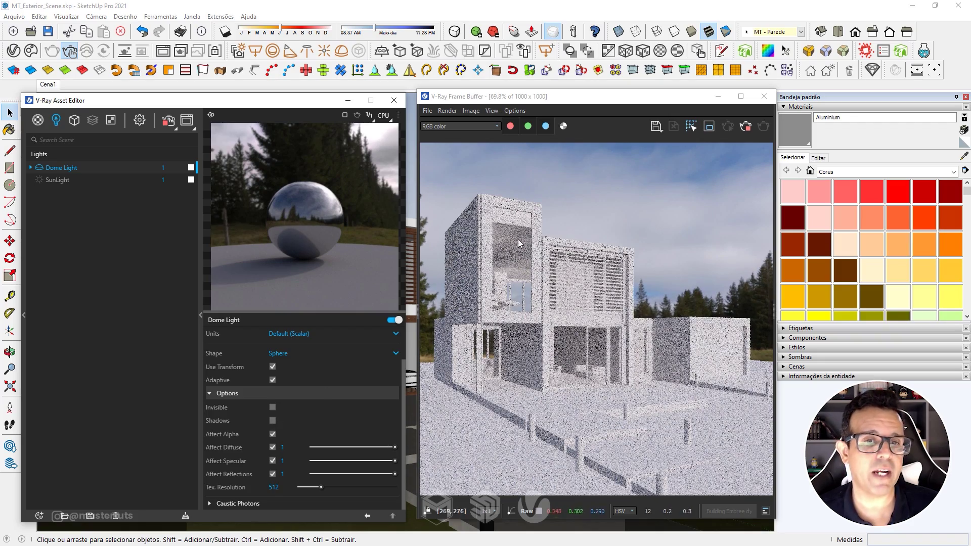
left_click(272, 420)
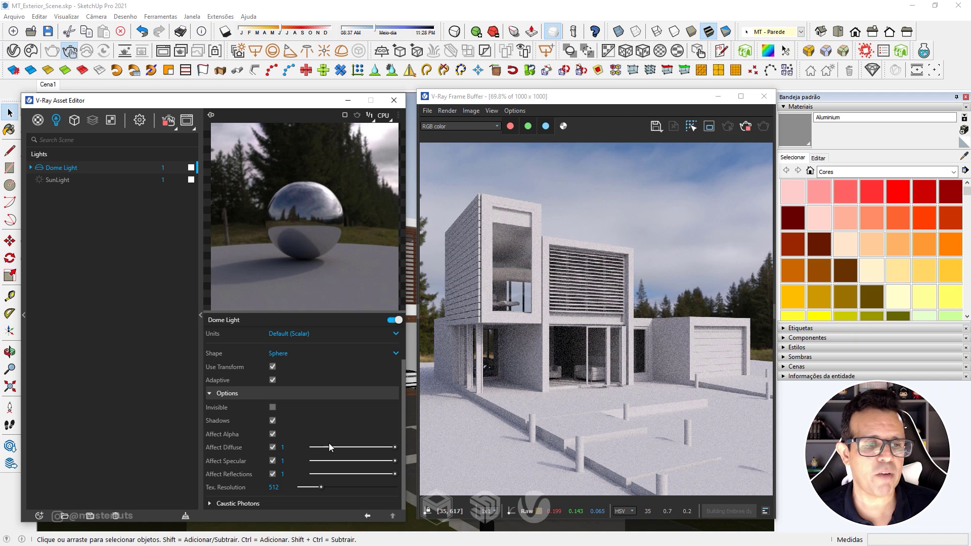
- Compare renders by toggling Affect Diffuse and the SunLight, then re-enable Affect Diffuse
left_click(272, 446)
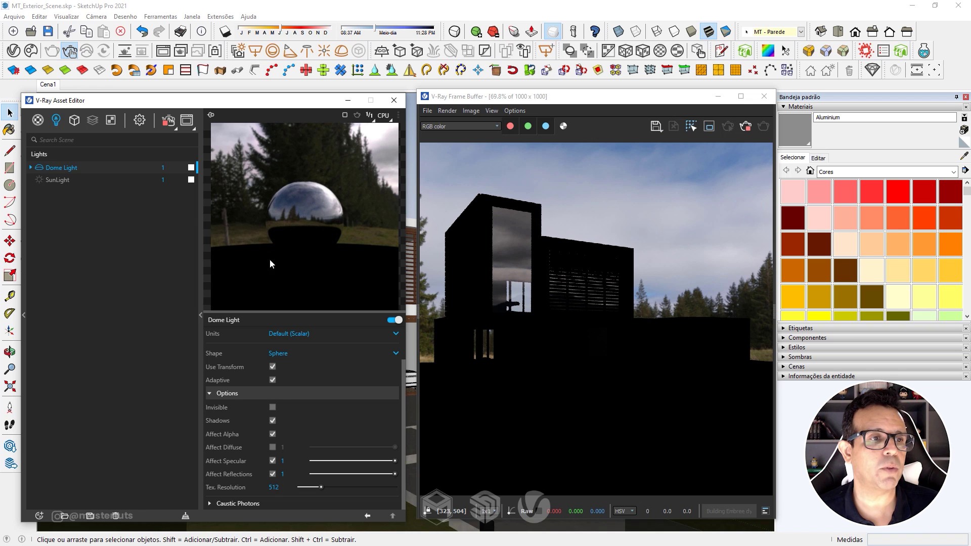
left_click(38, 180)
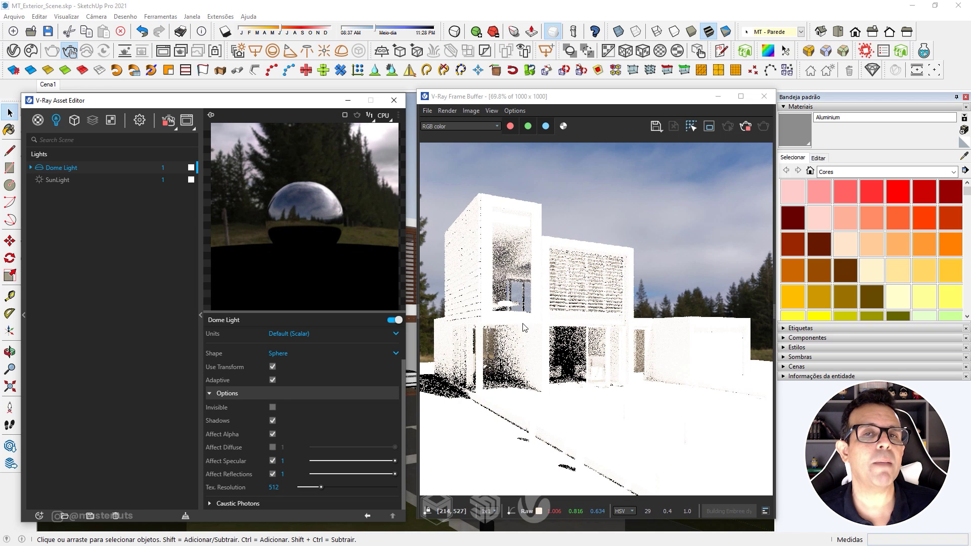
left_click(41, 180)
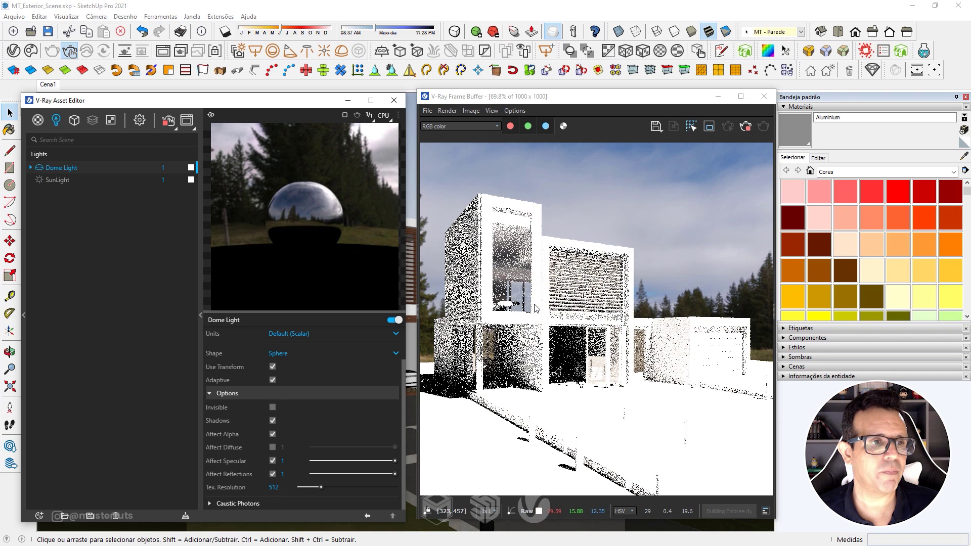
left_click(40, 180)
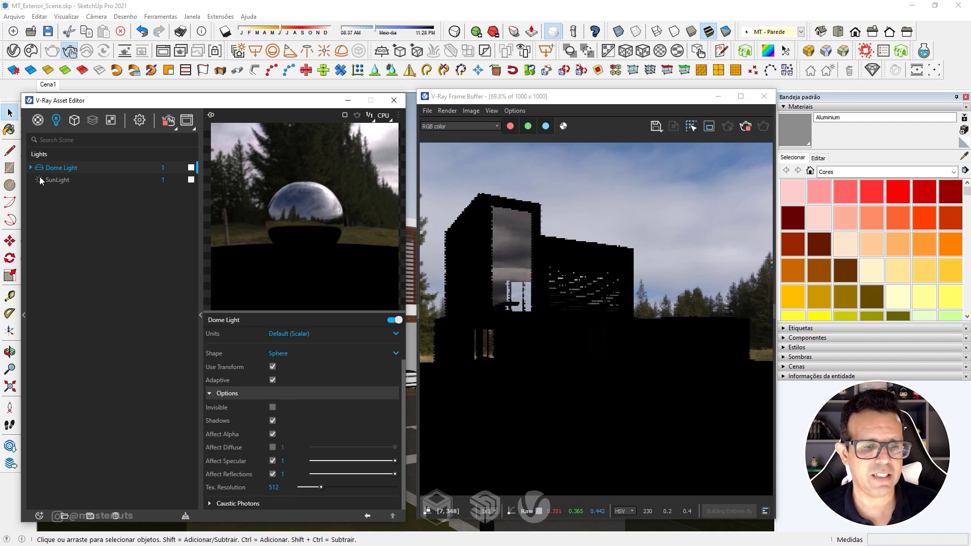
left_click(273, 447)
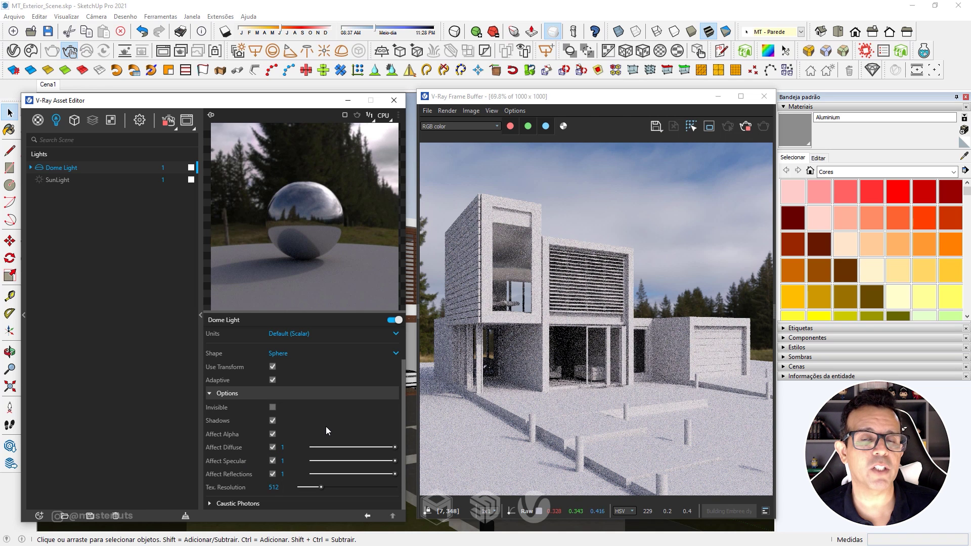
left_click(272, 460)
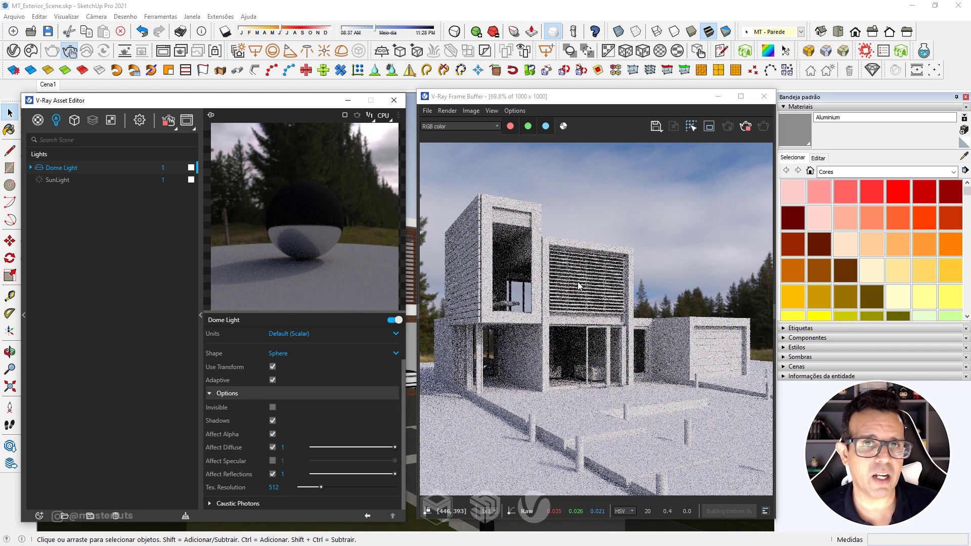
left_click(273, 474)
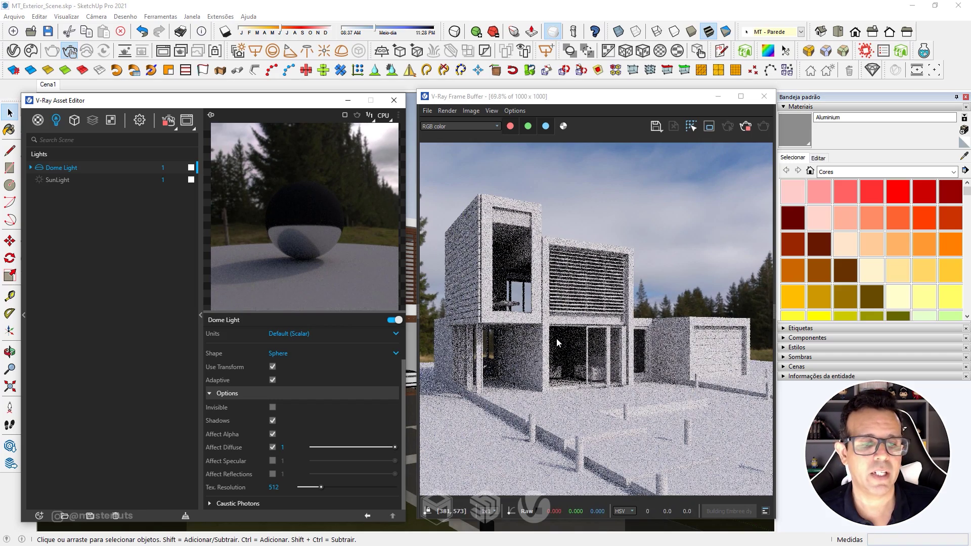
left_click(273, 474)
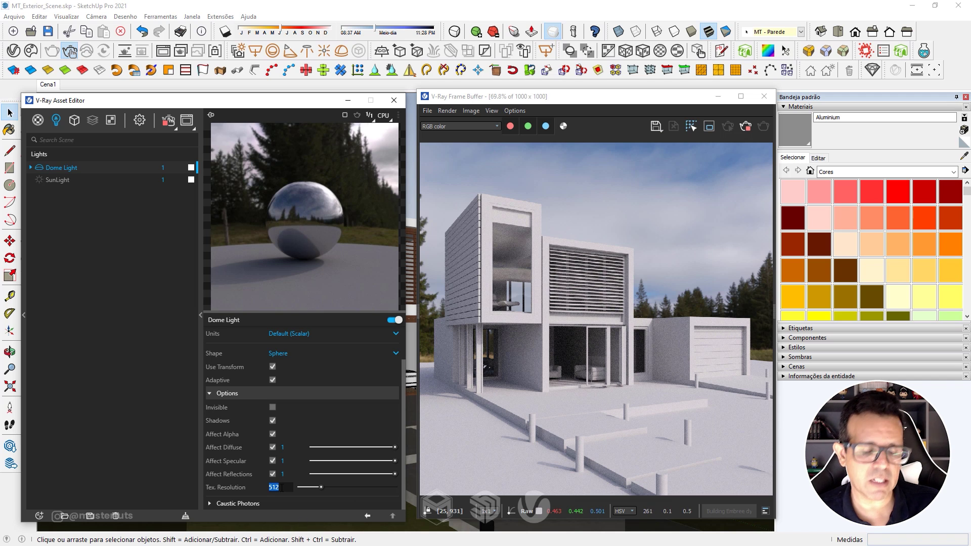
mouse_move(274, 487)
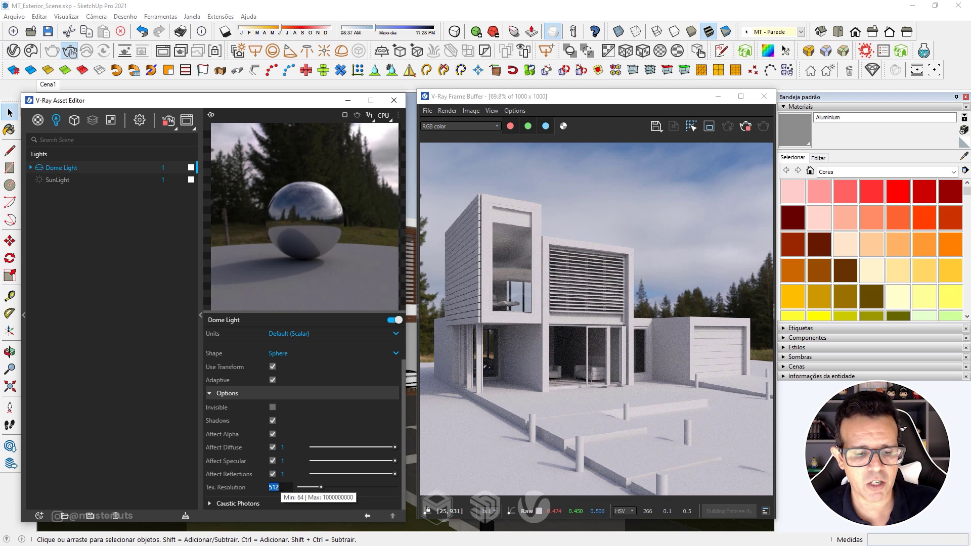
- Raise the Dome Light texture resolution from 512 to 2048
type("20")
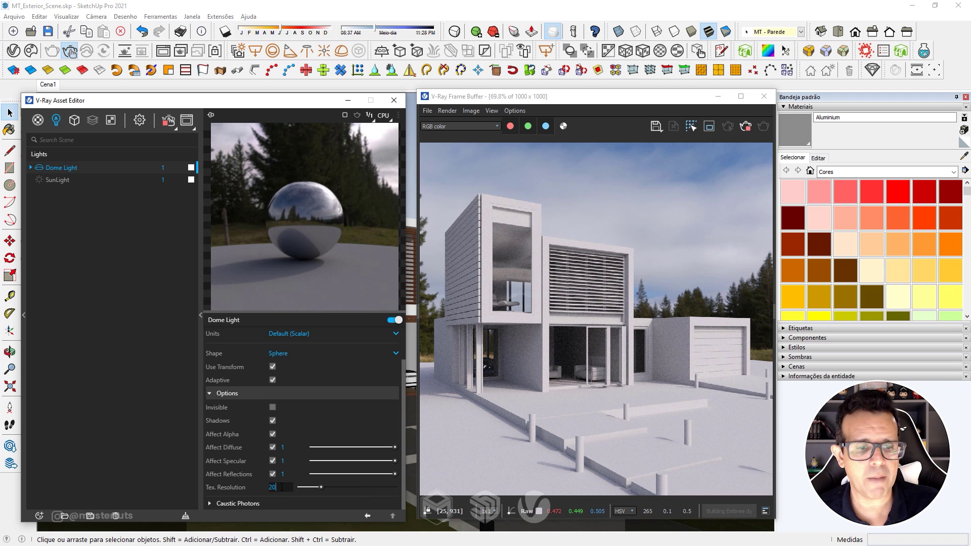
type("48")
key("Return")
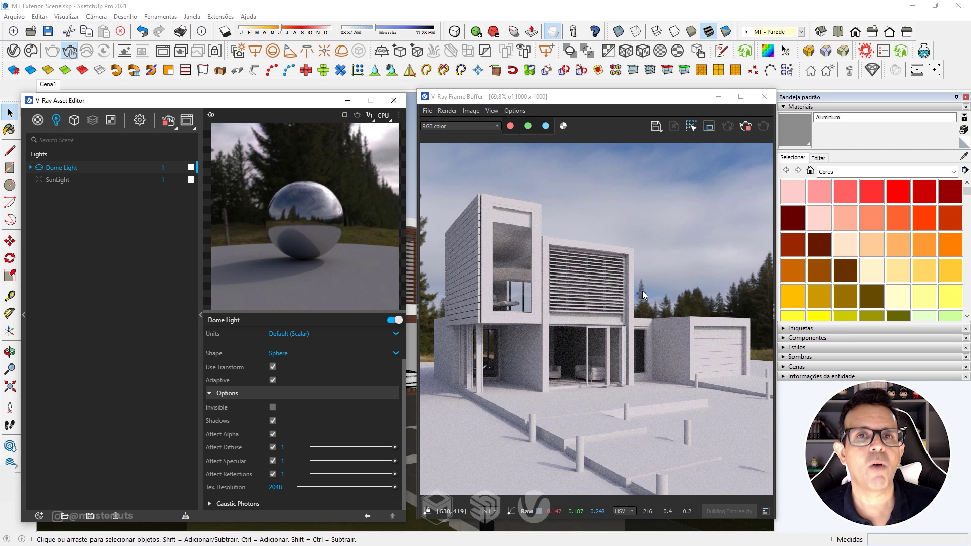